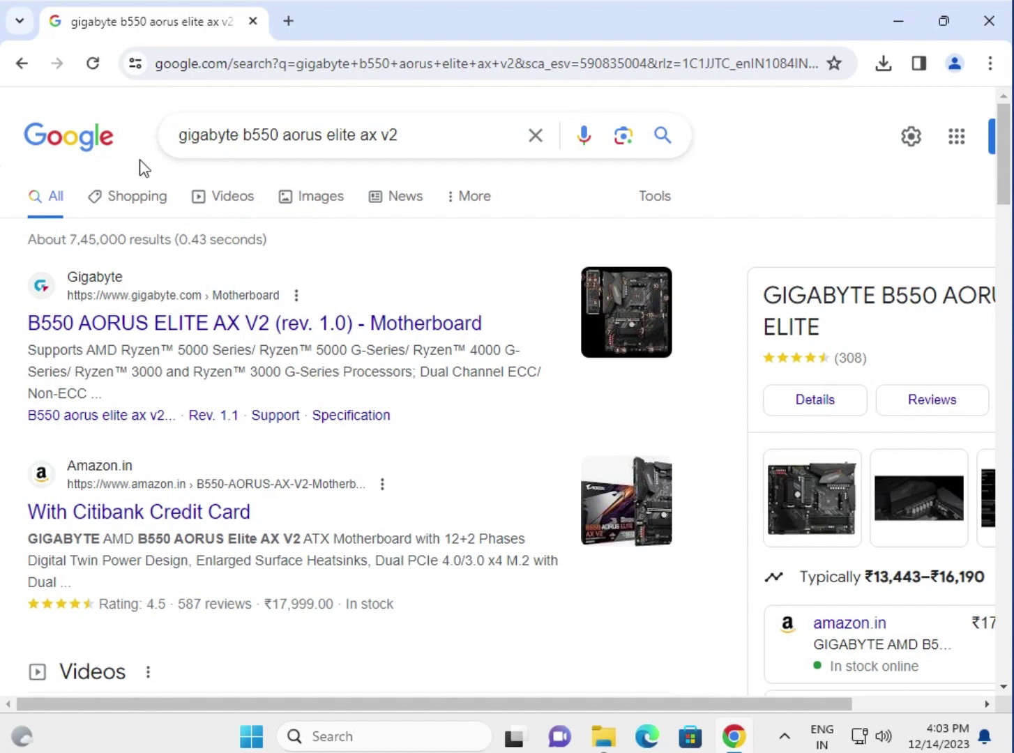
Step: Open the Gigabyte B550 AORUS ELITE AX V2 search result in a new browser tab
right_click(153, 323)
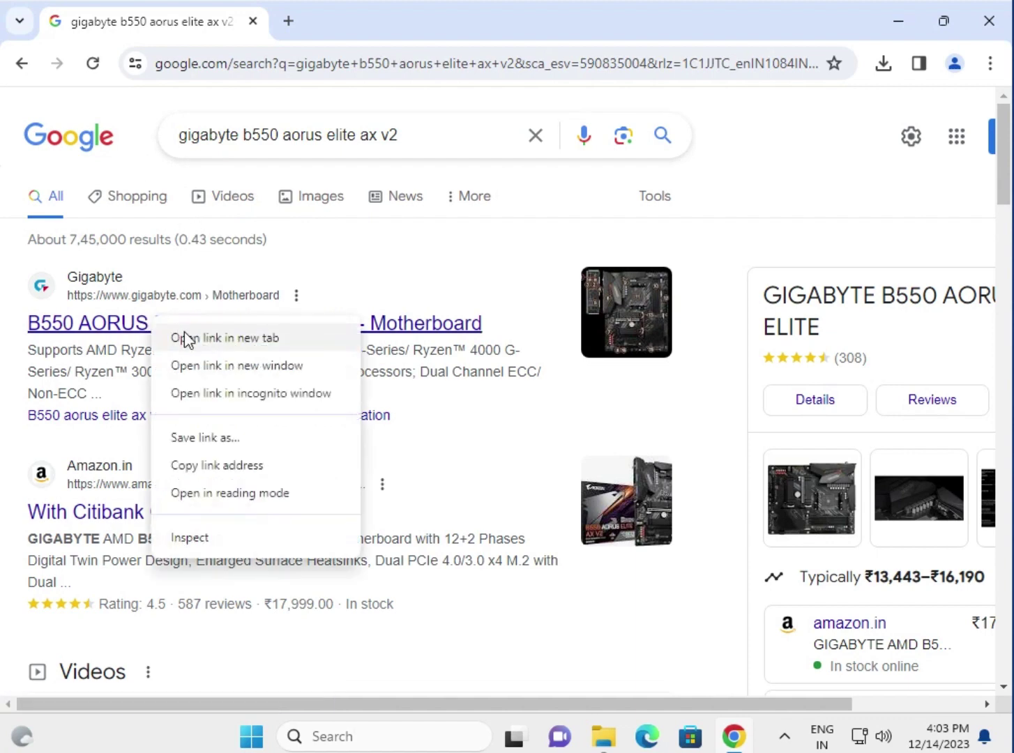
left_click(187, 338)
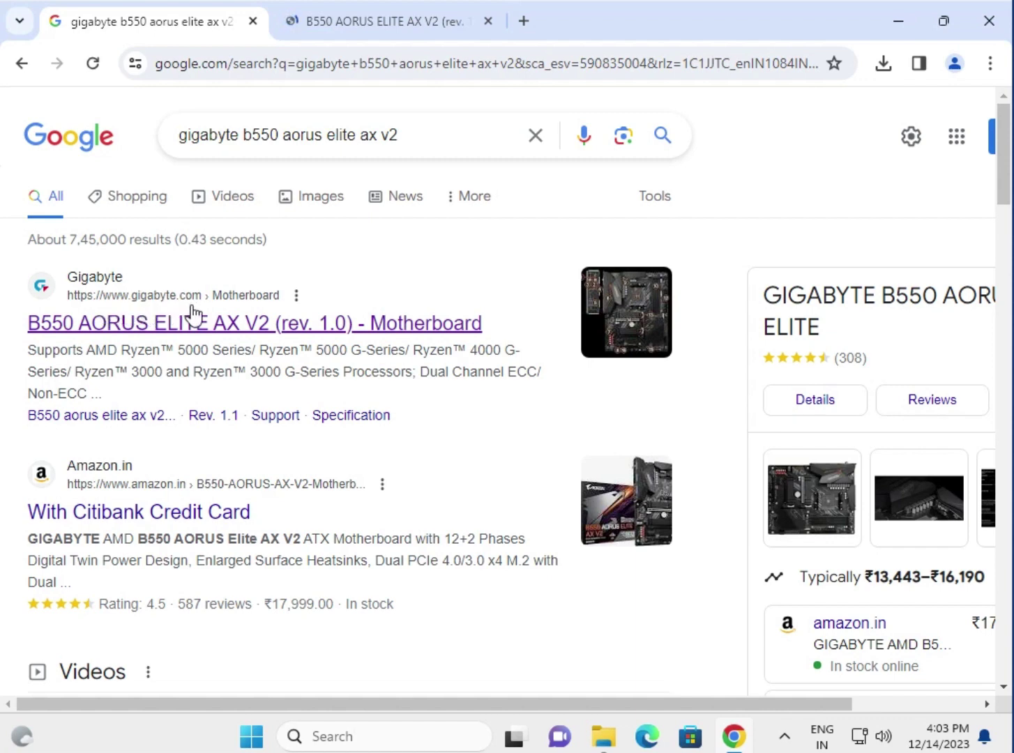
Step: Switch to the Gigabyte product page and load the board's Support downloads
left_click(365, 28)
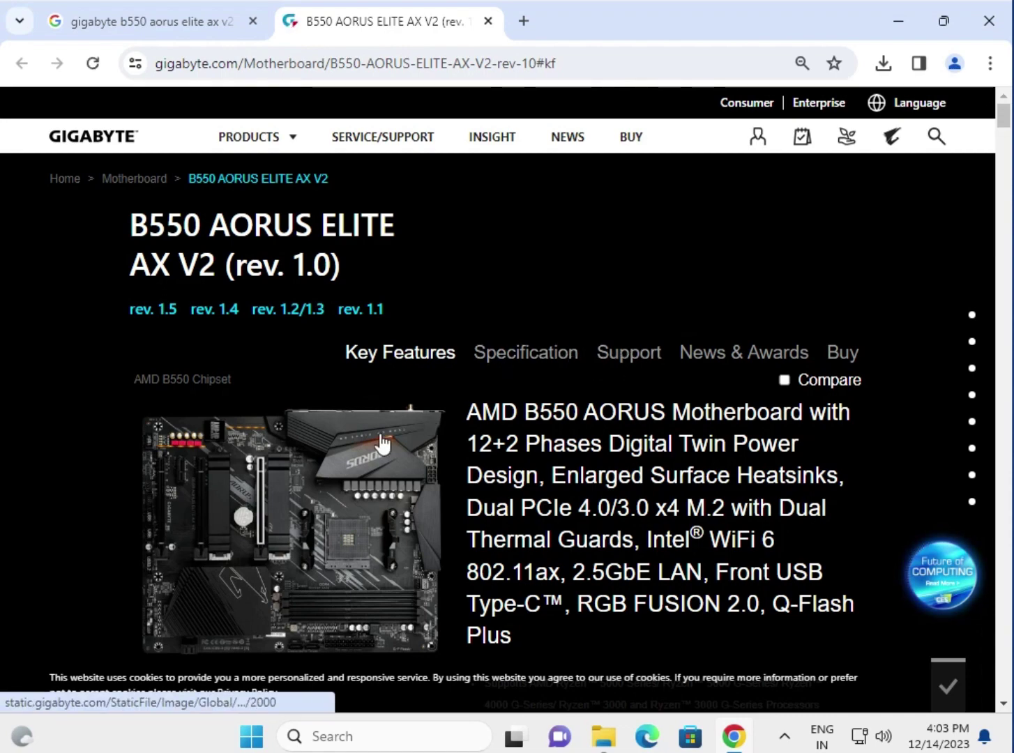
scroll(390, 444, "down", 5)
scroll(474, 418, "up", 5)
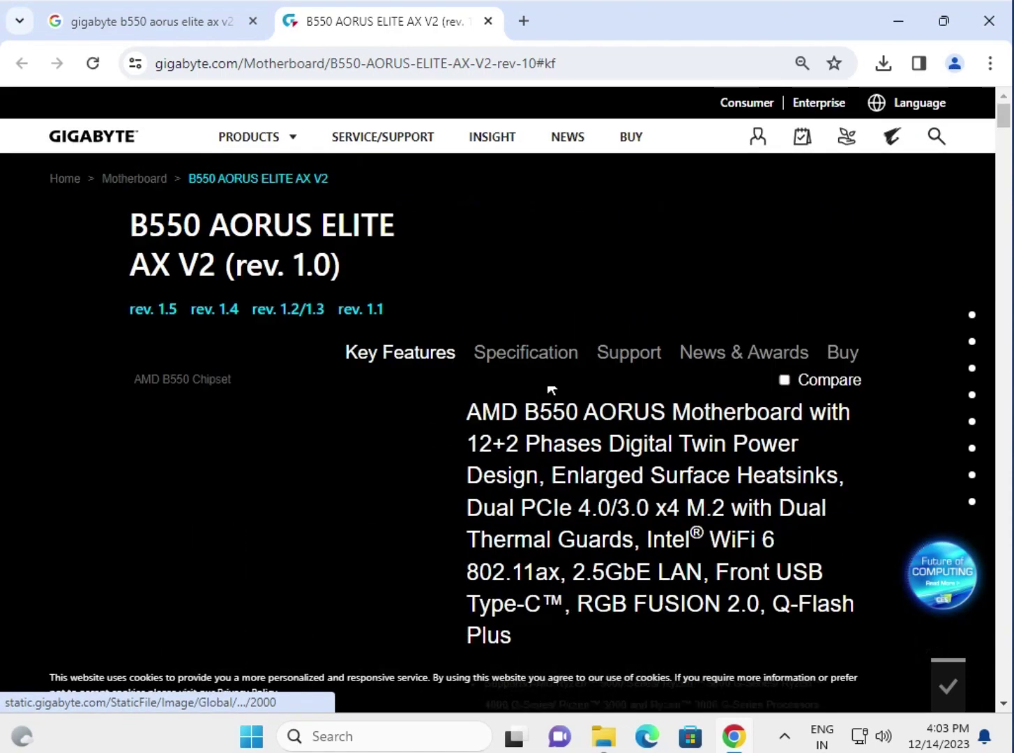
left_click(628, 352)
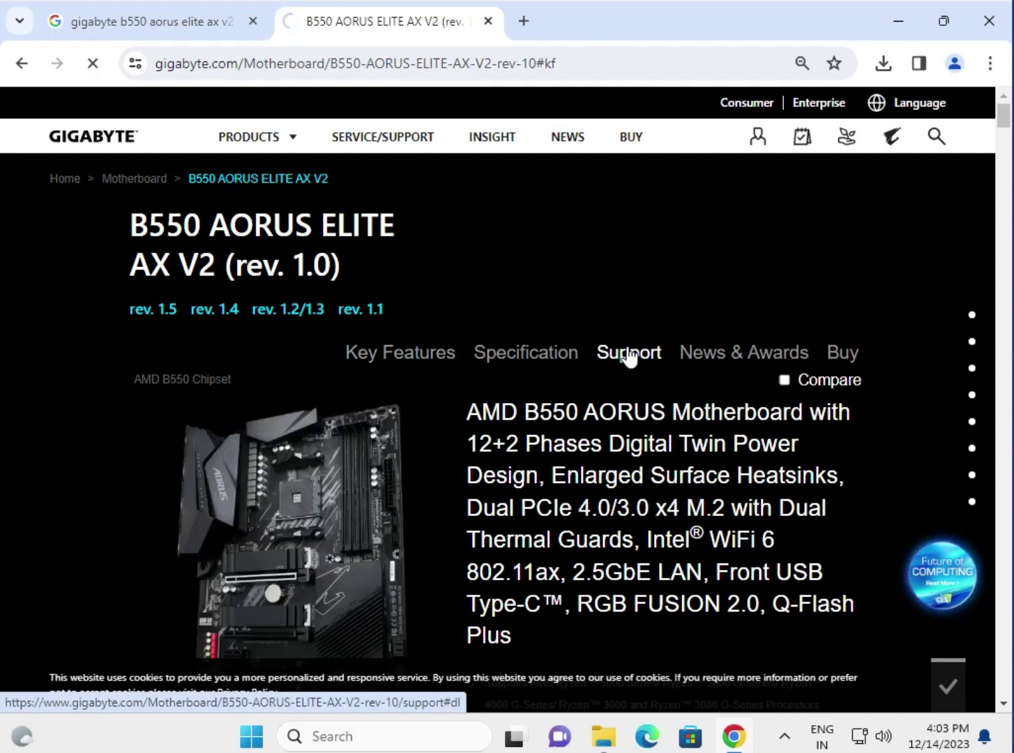
left_click(628, 354)
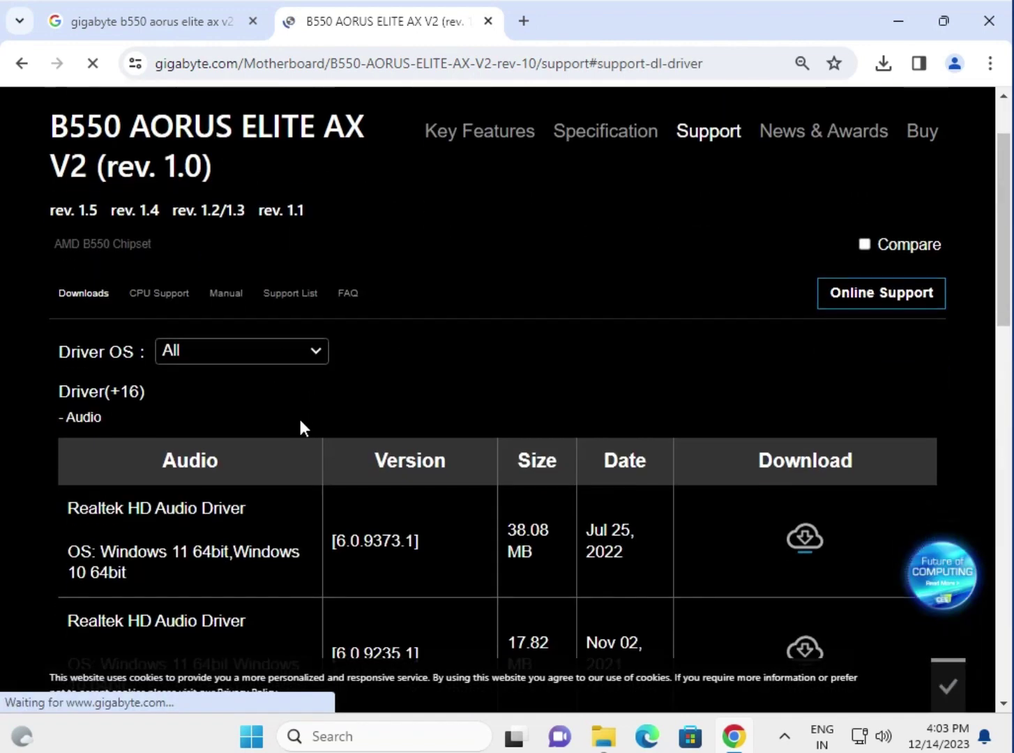
Step: Filter the driver list to Windows 11 64bit
left_click(222, 359)
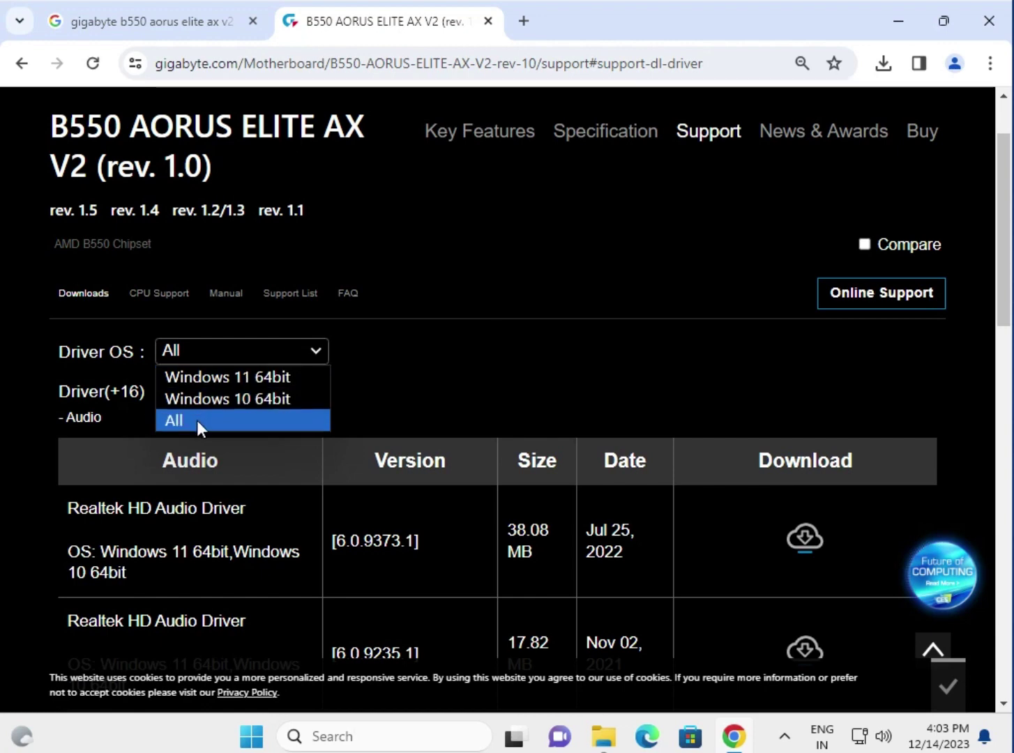
left_click(243, 384)
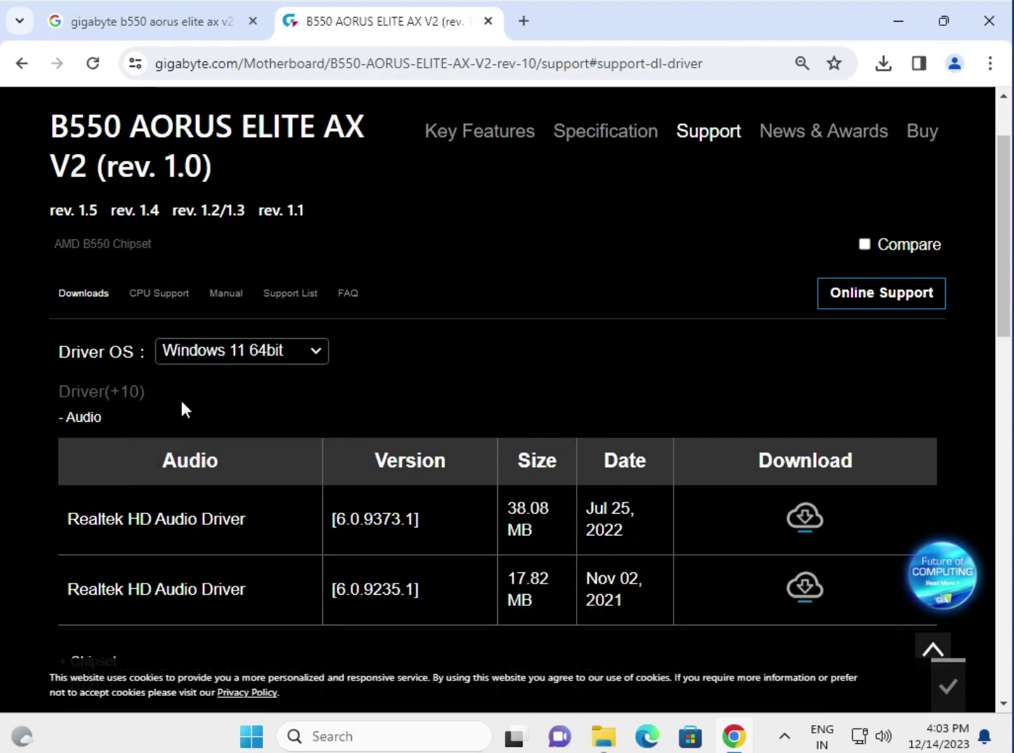
scroll(180, 407, "down", 3)
scroll(130, 464, "up", 3)
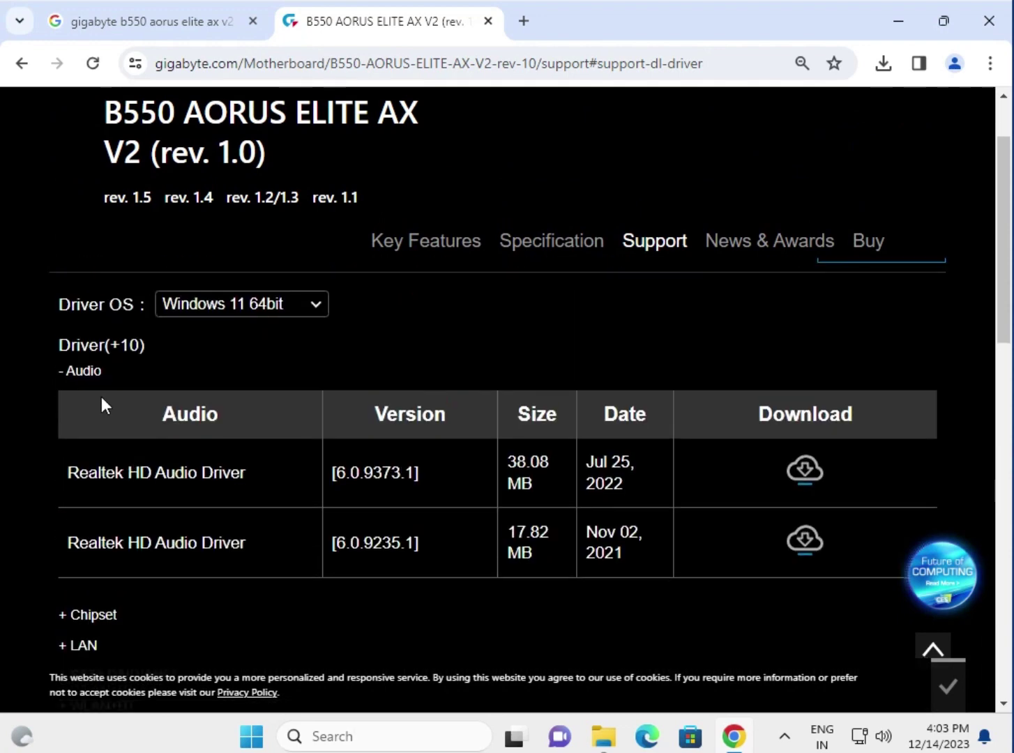
Step: Expand the WLAN+BT section and highlight the Bluetooth and WIFI driver names
double_click(73, 373)
scroll(154, 448, "down", 1)
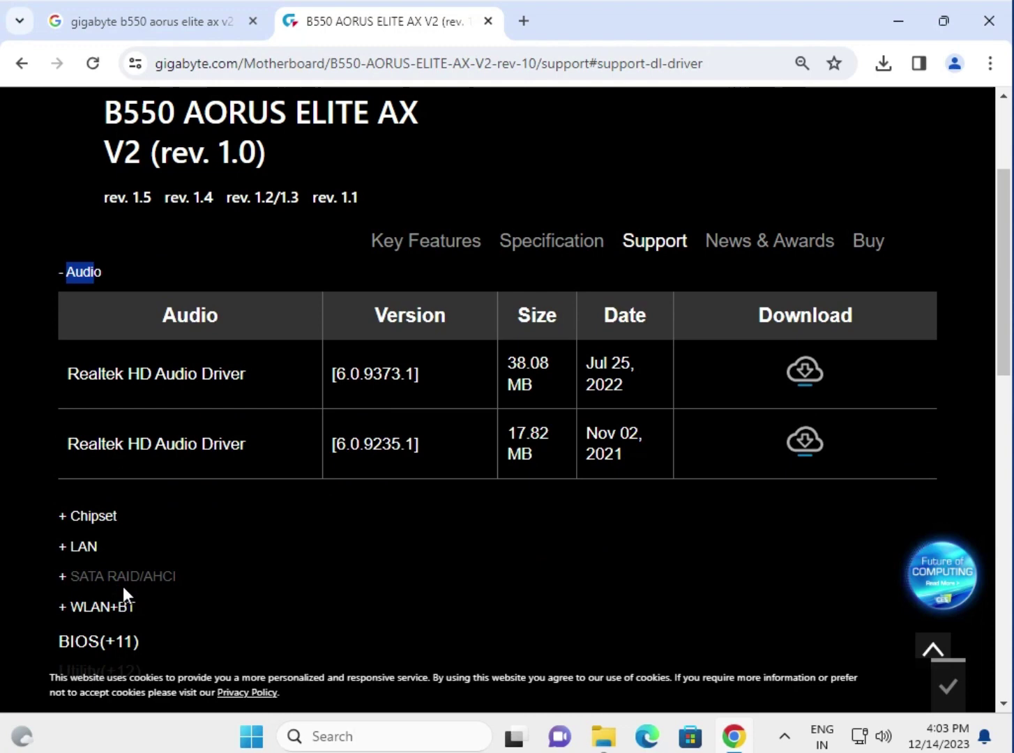
left_click(103, 606)
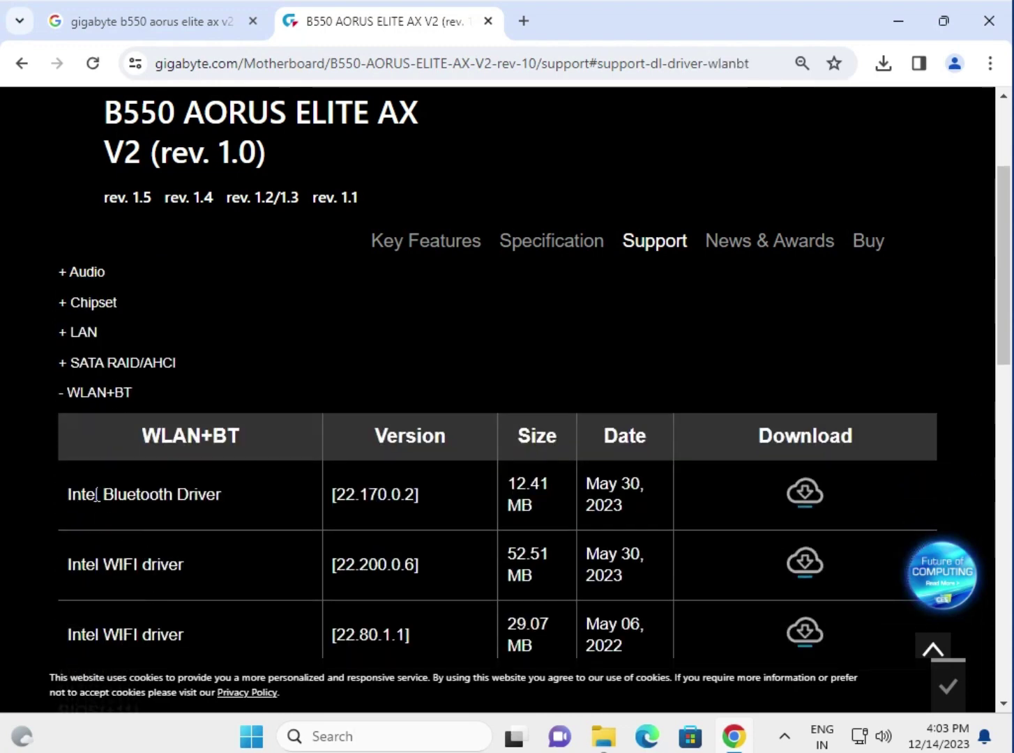
left_click_drag(96, 495, 216, 496)
left_click_drag(181, 563, 96, 564)
left_click_drag(112, 495, 196, 502)
left_click_drag(171, 580, 109, 572)
scroll(137, 540, "up", 4)
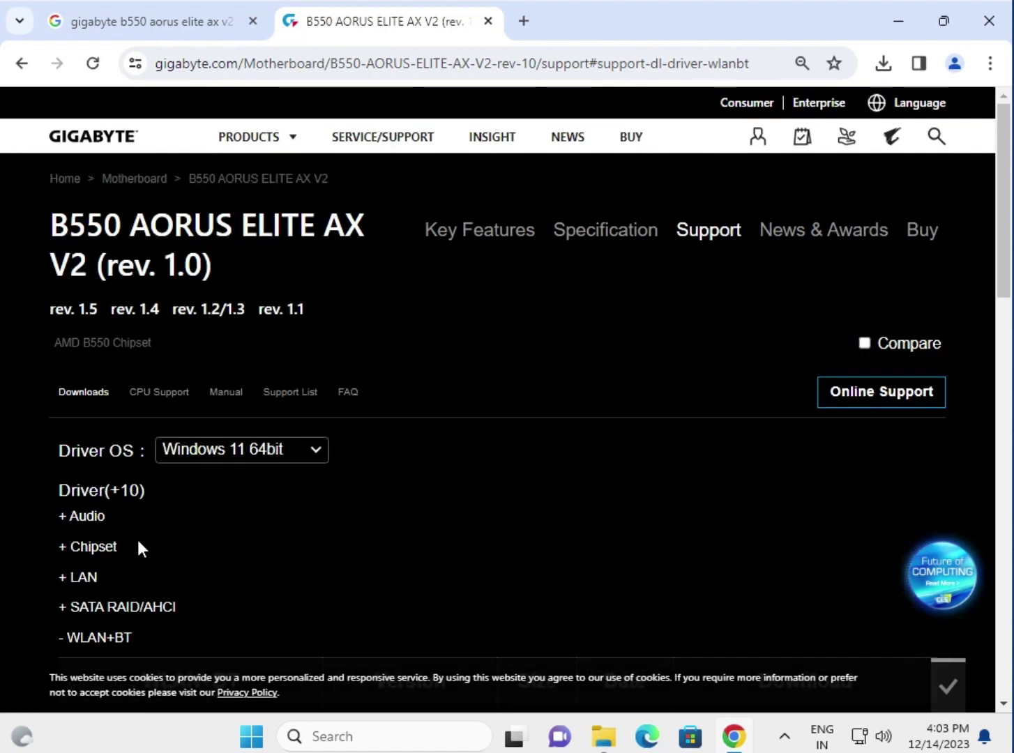
Step: Download Realtek HD Audio Driver 6.0.9373.1 from the Audio section and open the archive
left_click(83, 516)
scroll(593, 499, "down", 3)
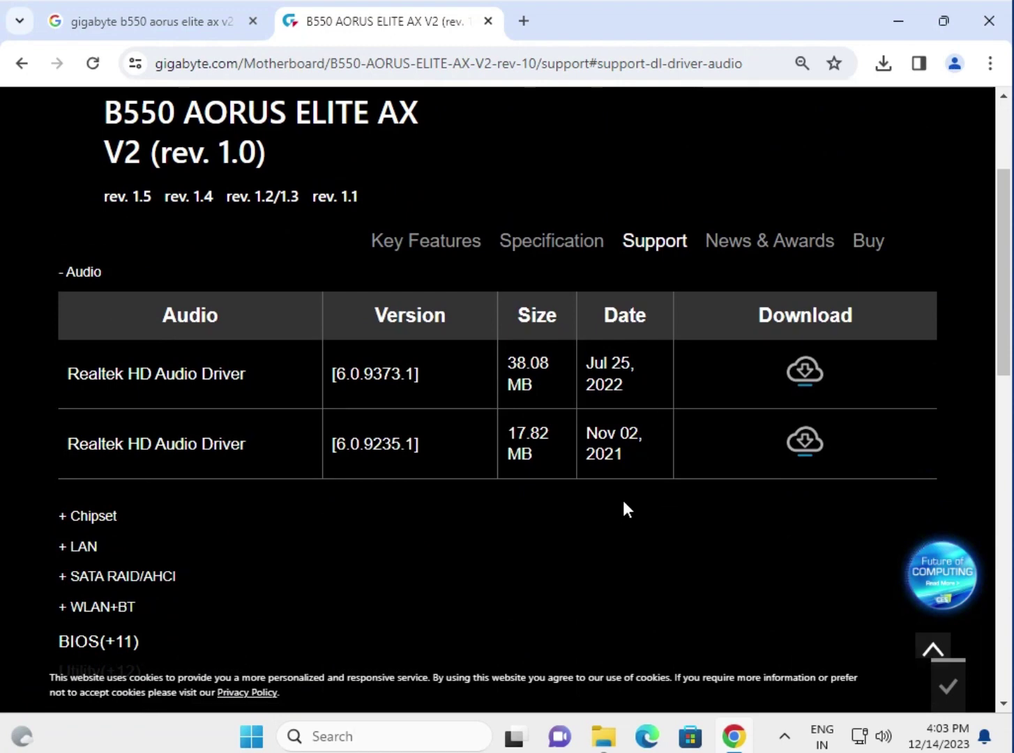
left_click(804, 377)
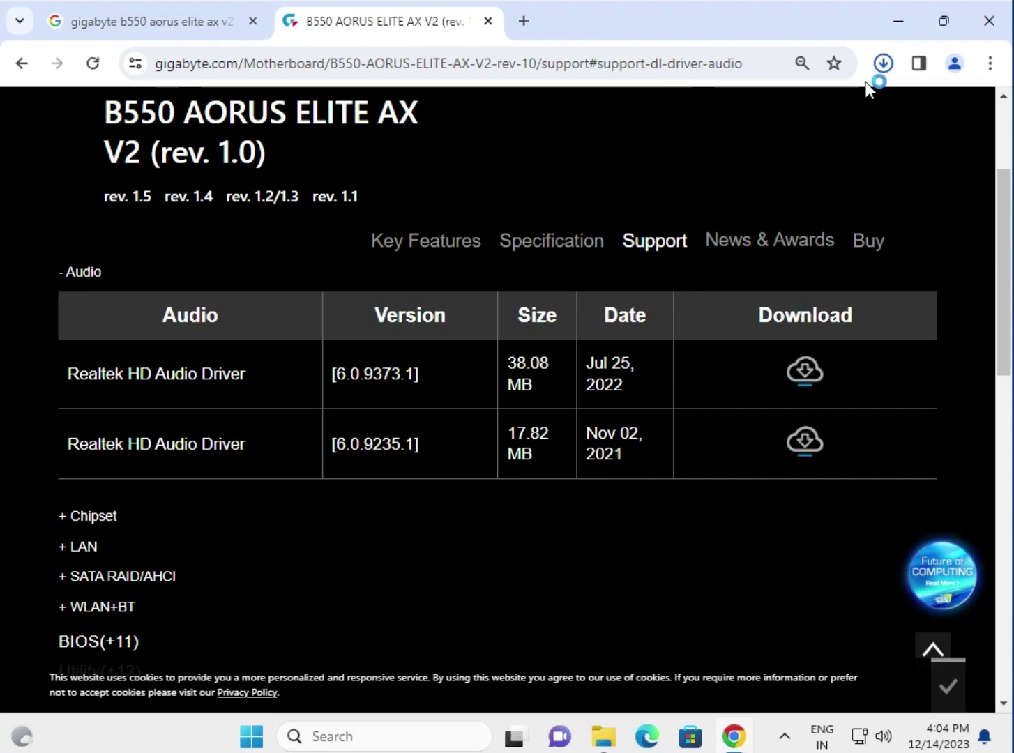
left_click(750, 127)
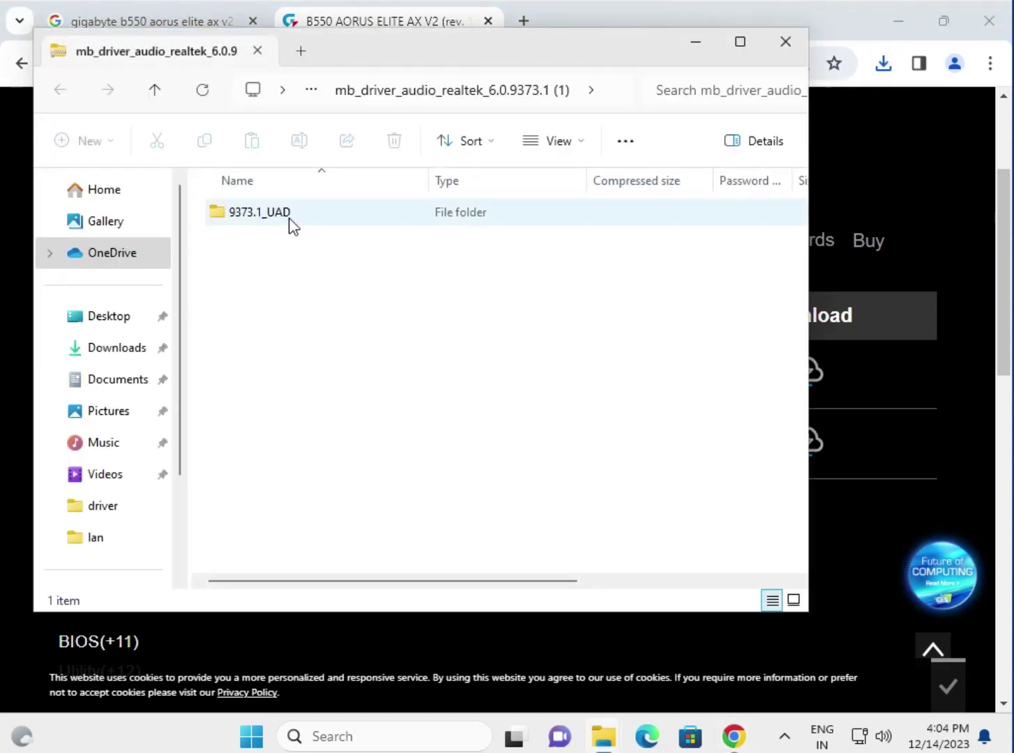
Step: Open the 9373.1_UAD folder and launch the Realtek Setup application
double_click(288, 222)
scroll(339, 406, "down", 5)
scroll(340, 401, "down", 3)
scroll(340, 401, "down", 2)
left_click(249, 406)
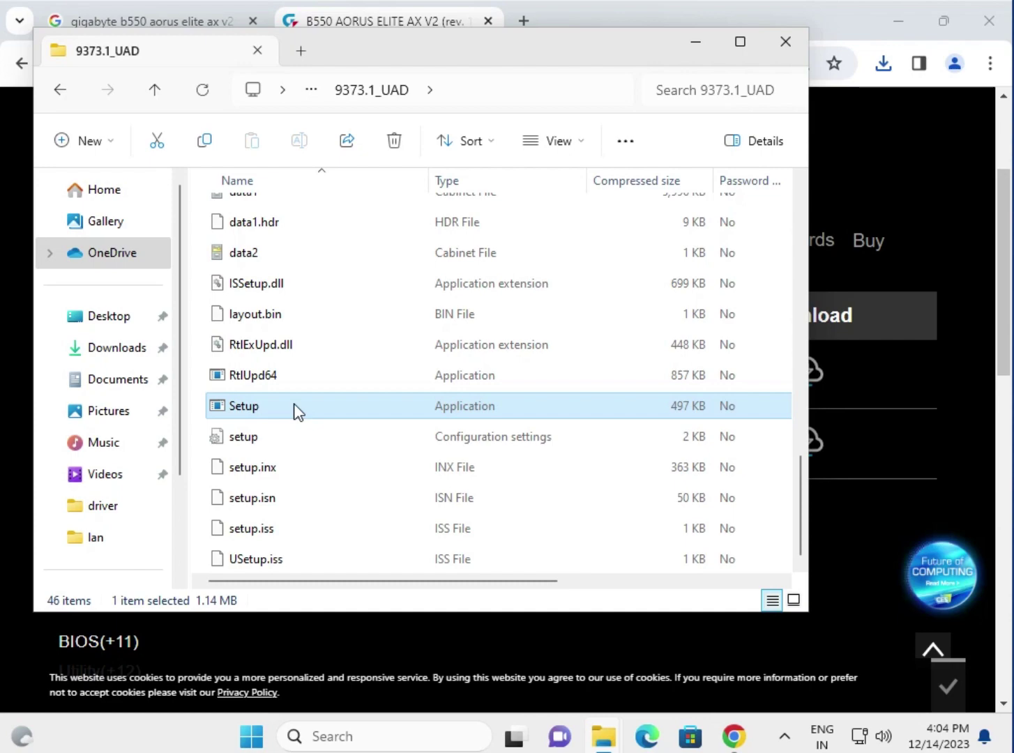
double_click(294, 406)
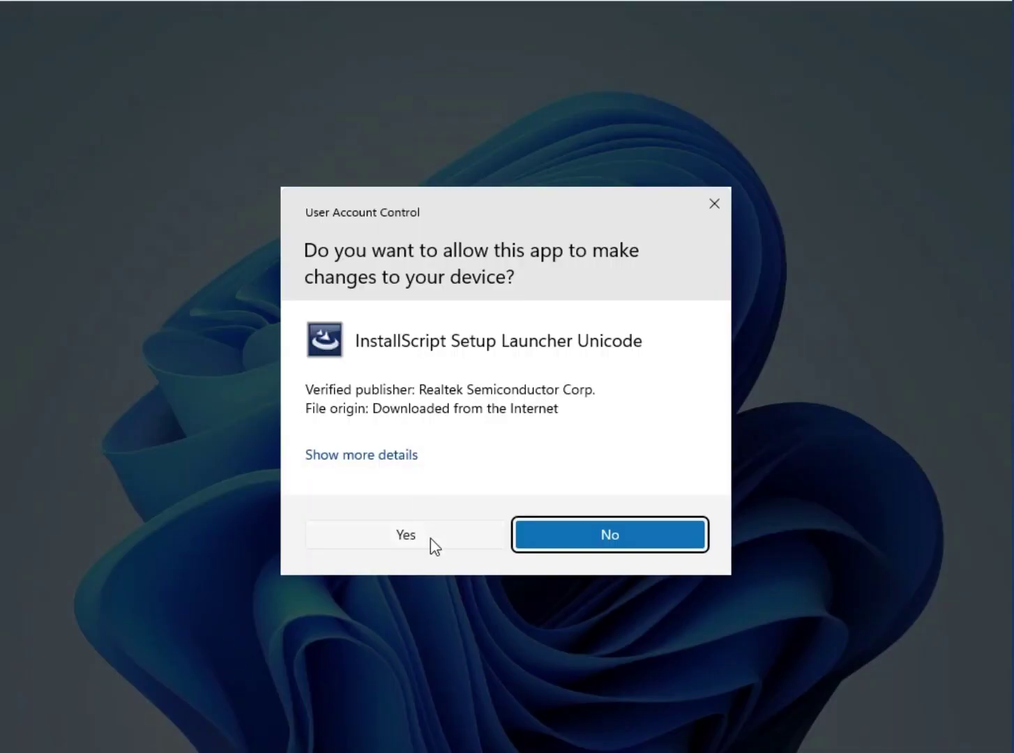
Step: Approve the UAC prompt, start the Realtek installation past its welcome page, then return to Chrome
left_click(429, 534)
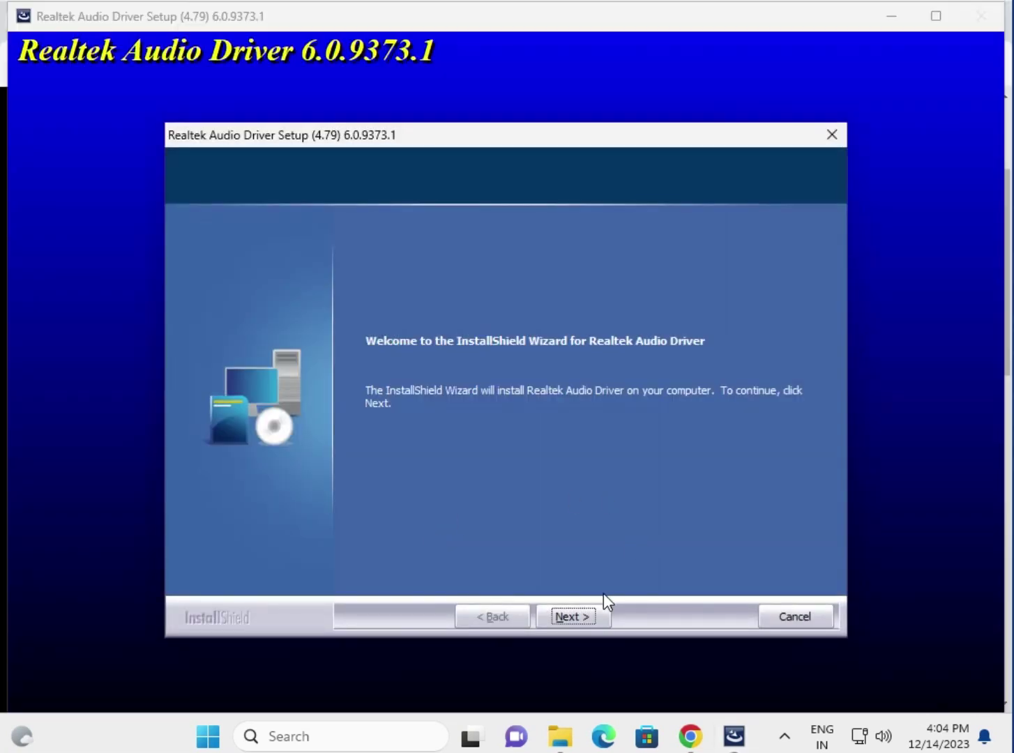
left_click(578, 614)
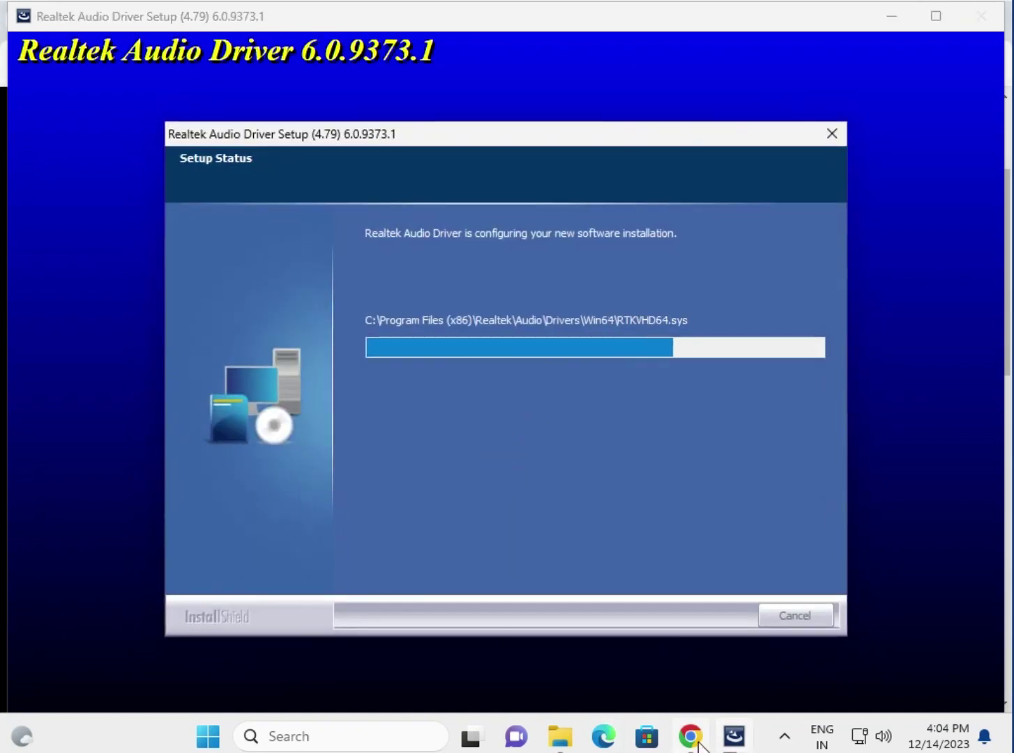
left_click(690, 736)
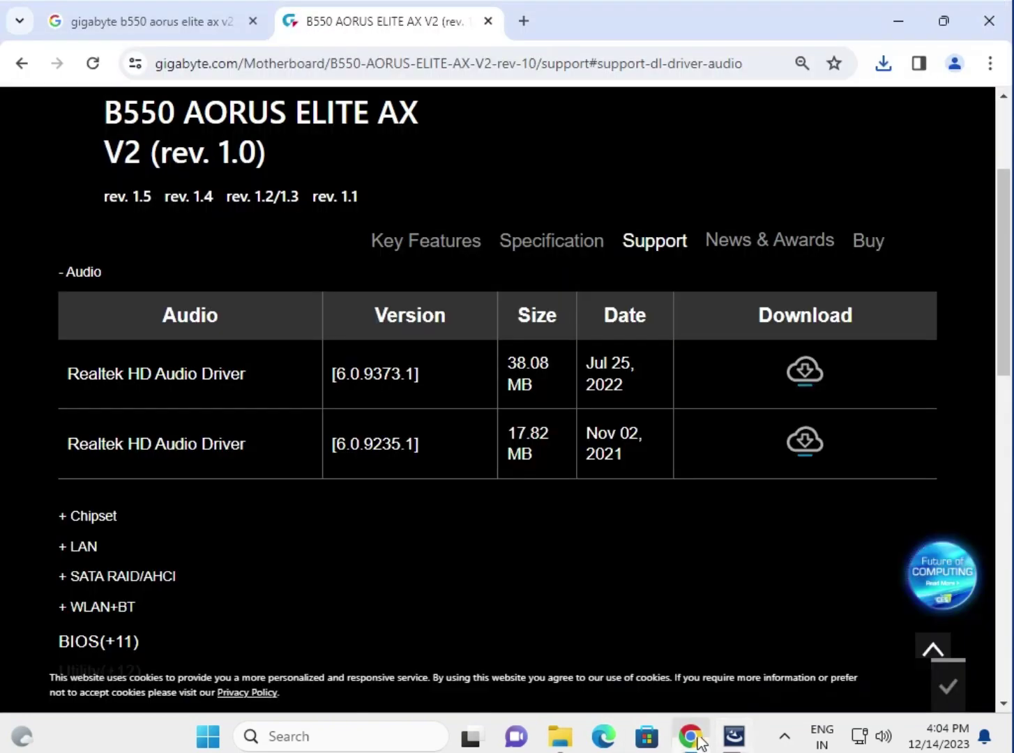
Step: Expand the Chipset, LAN, SATA RAID/AHCI and WLAN+BT driver sections
left_click(64, 515)
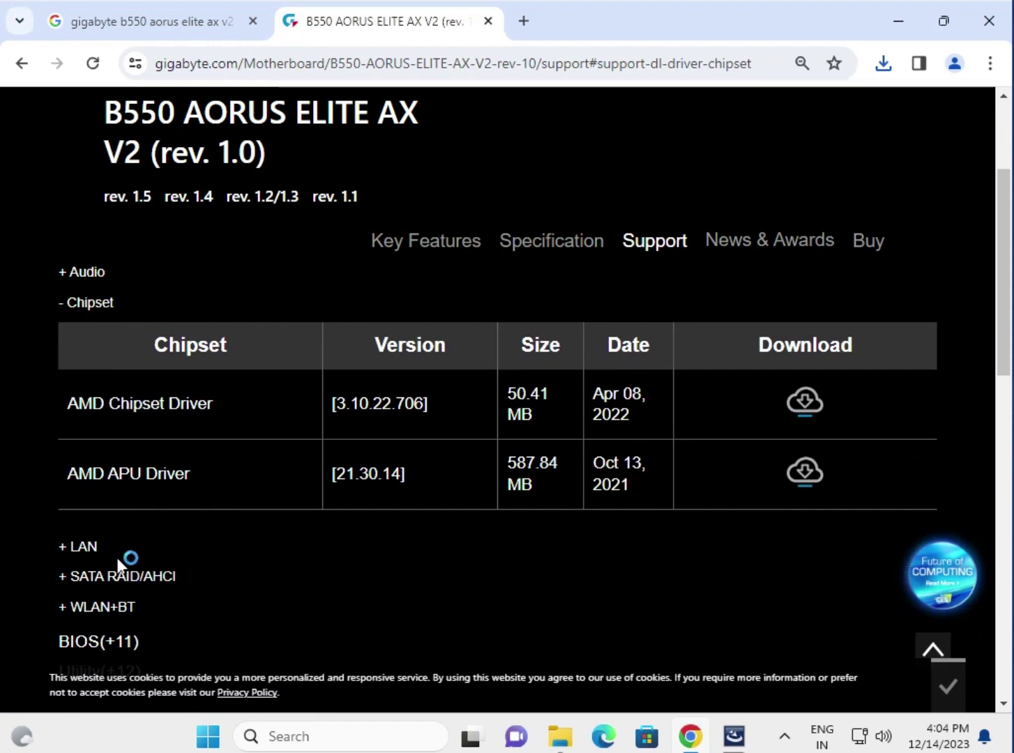
left_click(78, 548)
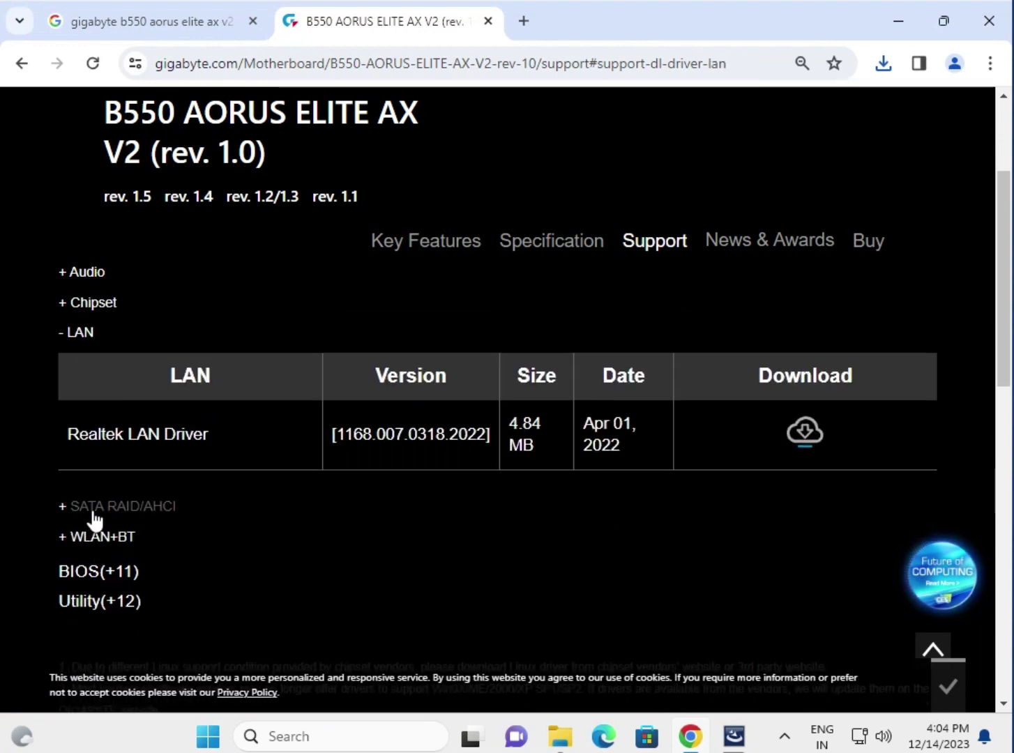
left_click(91, 508)
left_click(131, 611)
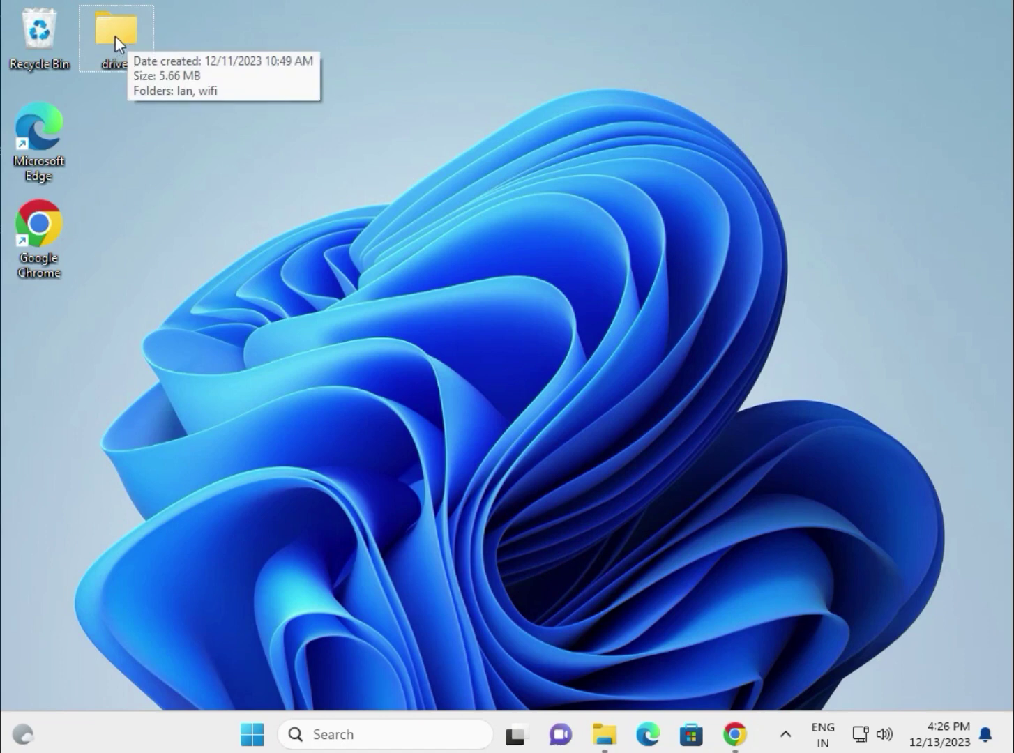
Step: Open Device Manager from the Start button's context menu and shift its window right
right_click(252, 736)
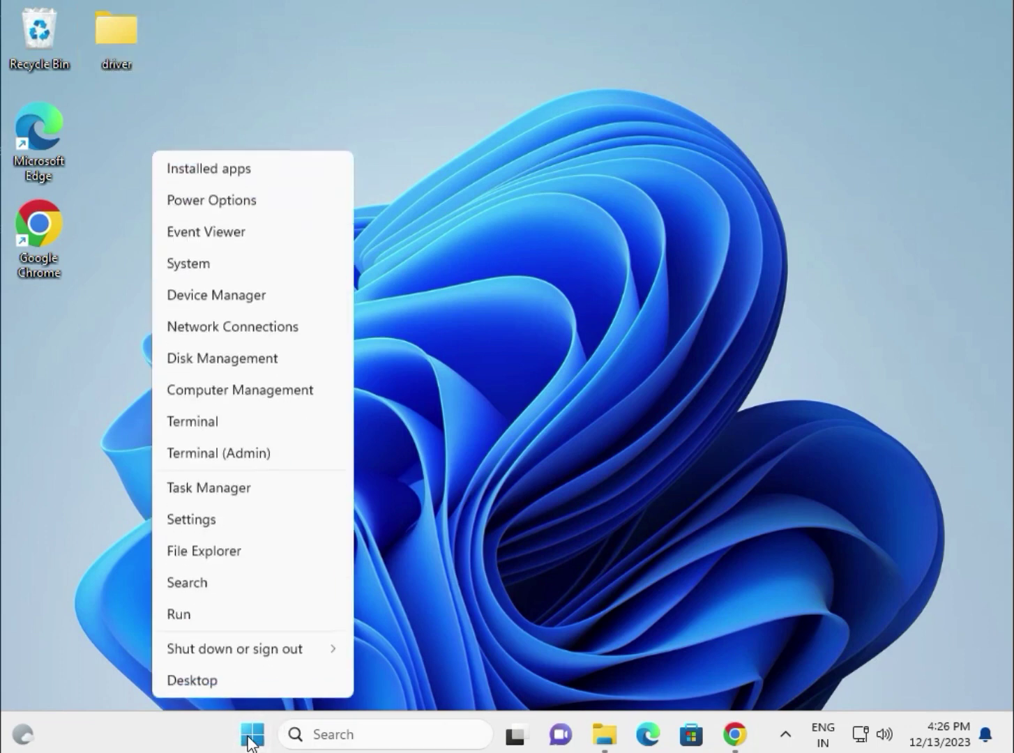
left_click(207, 303)
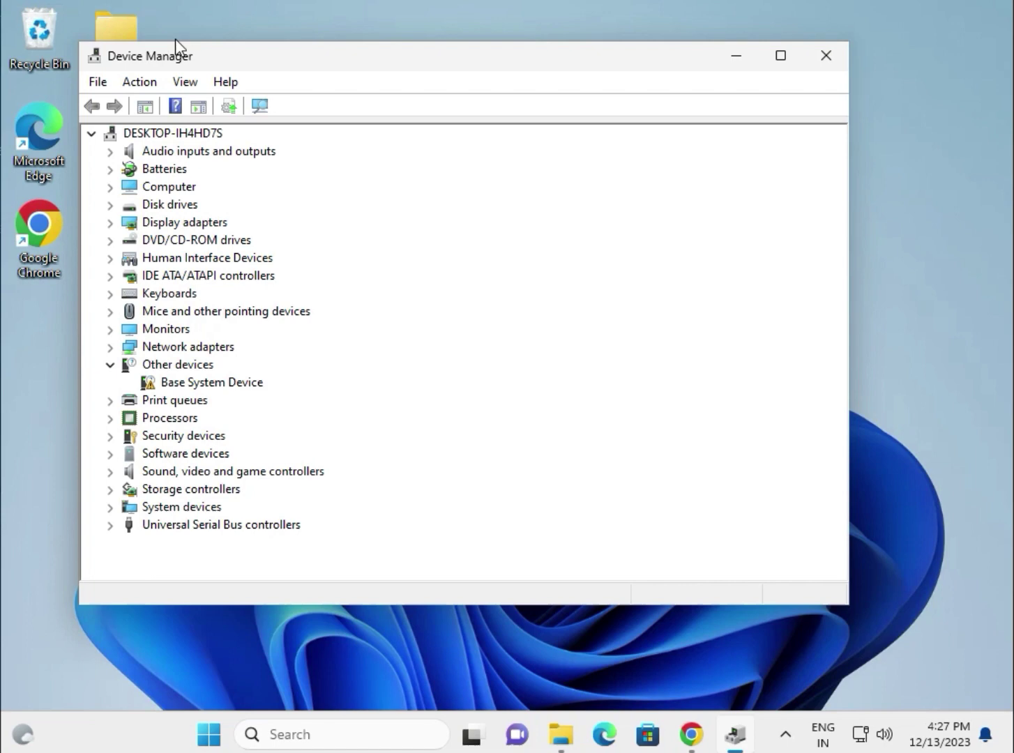
left_click_drag(97, 46, 165, 55)
left_click(110, 53)
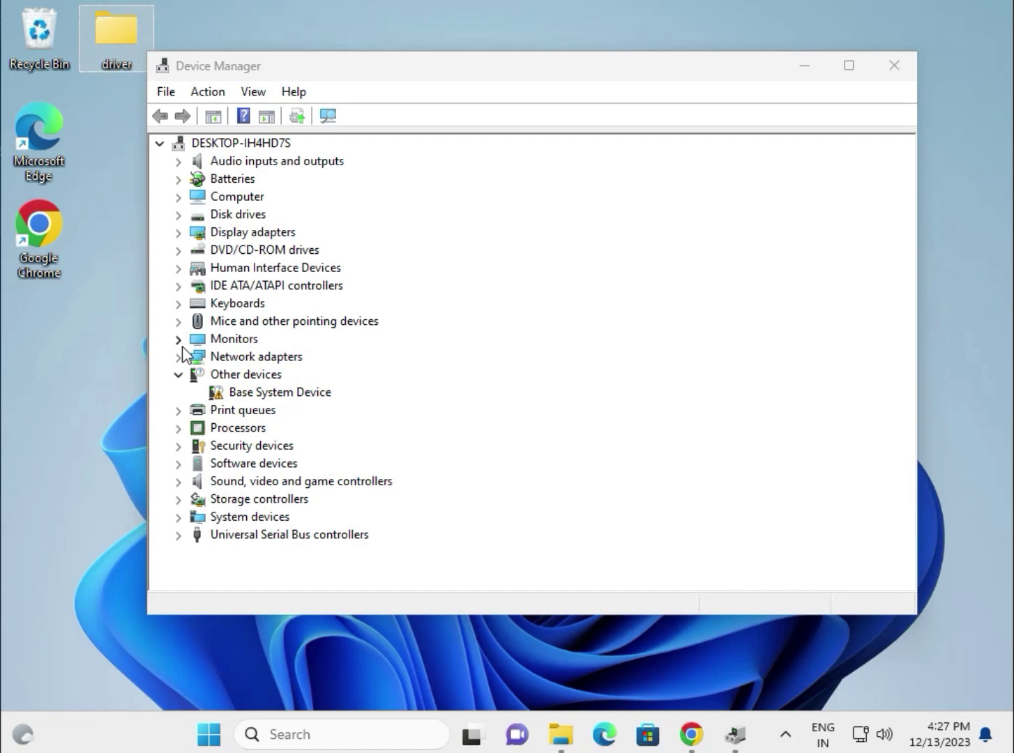
Step: Start a manual driver update for the Microsoft Basic Display Adapter
left_click(214, 236)
left_click(179, 233)
right_click(259, 254)
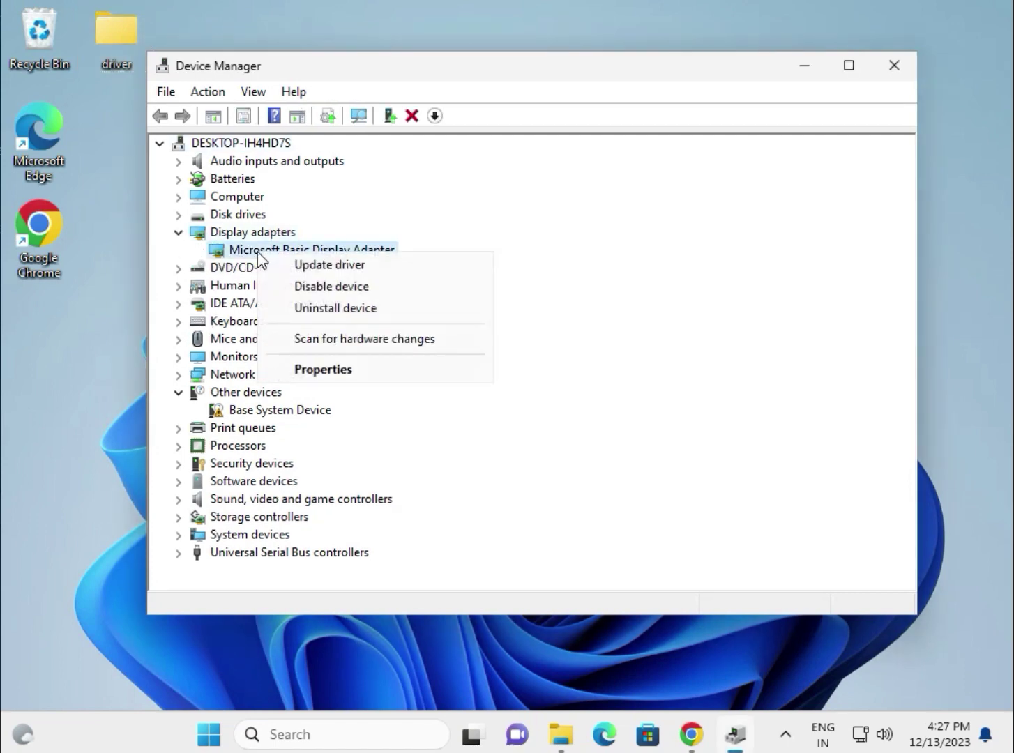
left_click(309, 267)
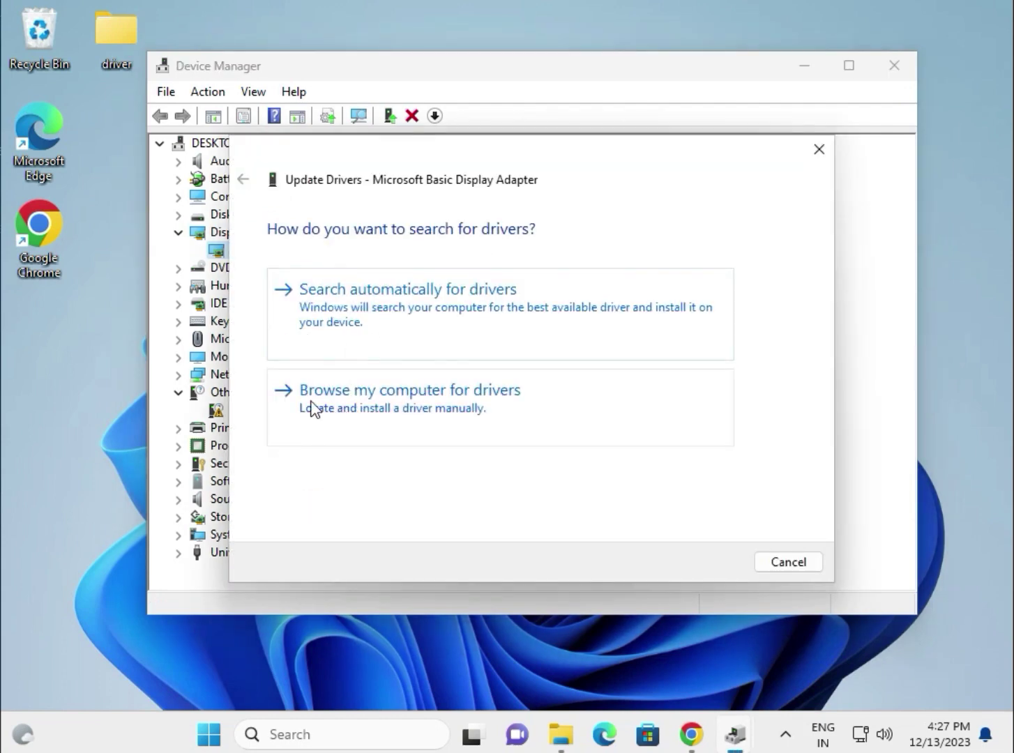
left_click(470, 408)
Step: Search the Desktop driver folder for a display driver and close the wizard
left_click(694, 311)
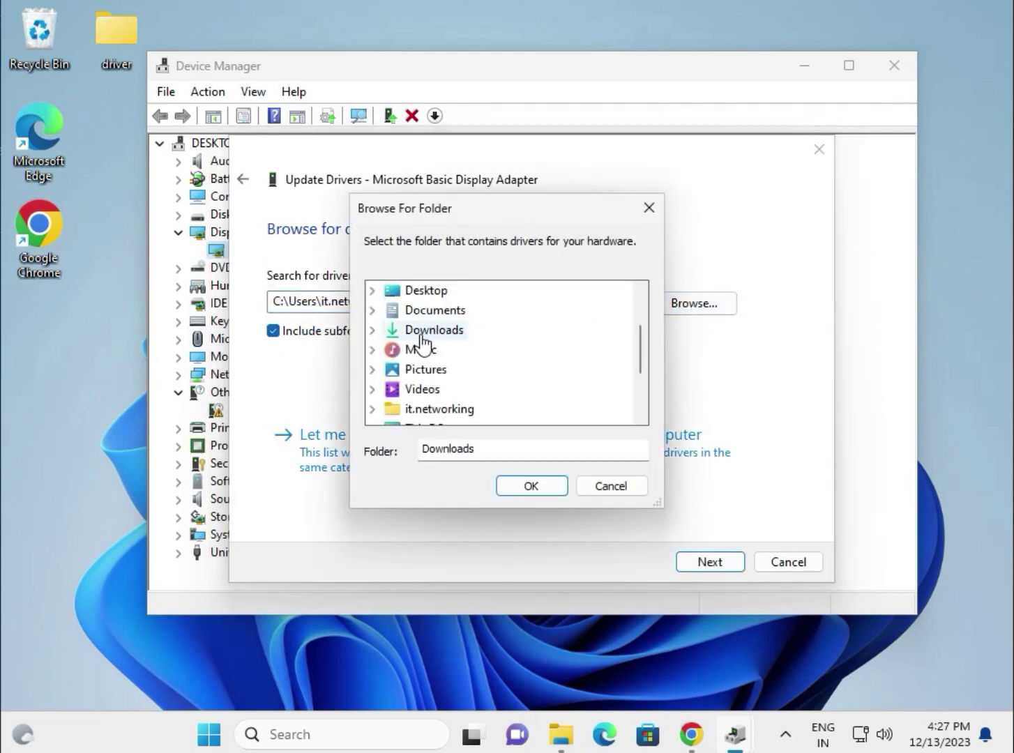
left_click(424, 292)
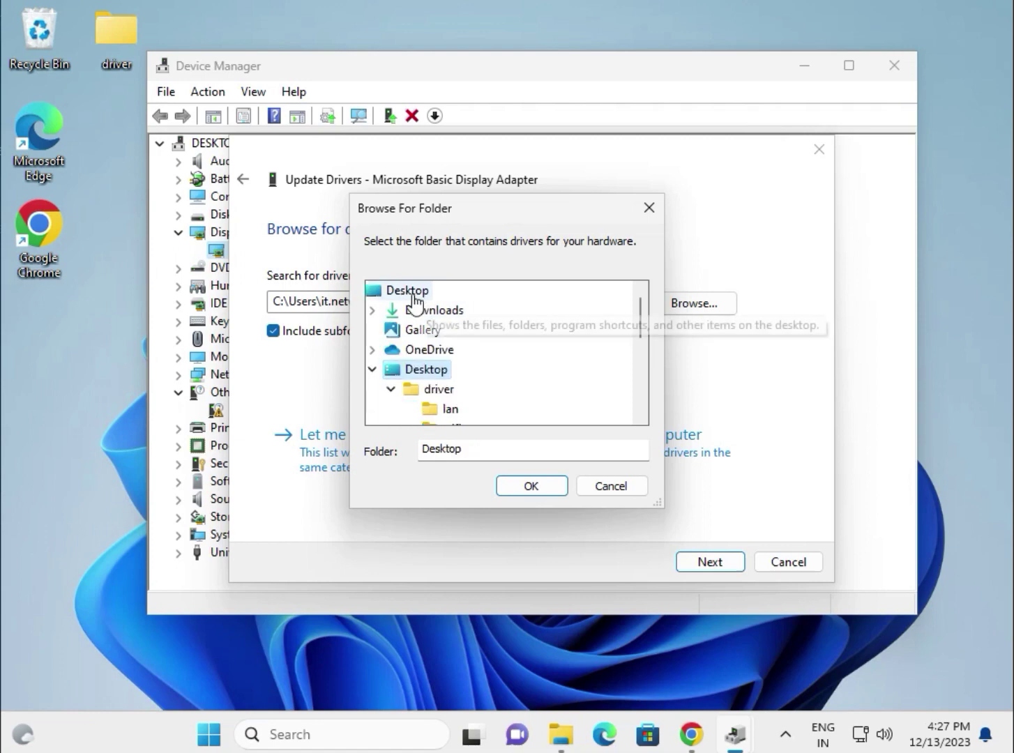
left_click(440, 392)
scroll(436, 397, "down", 1)
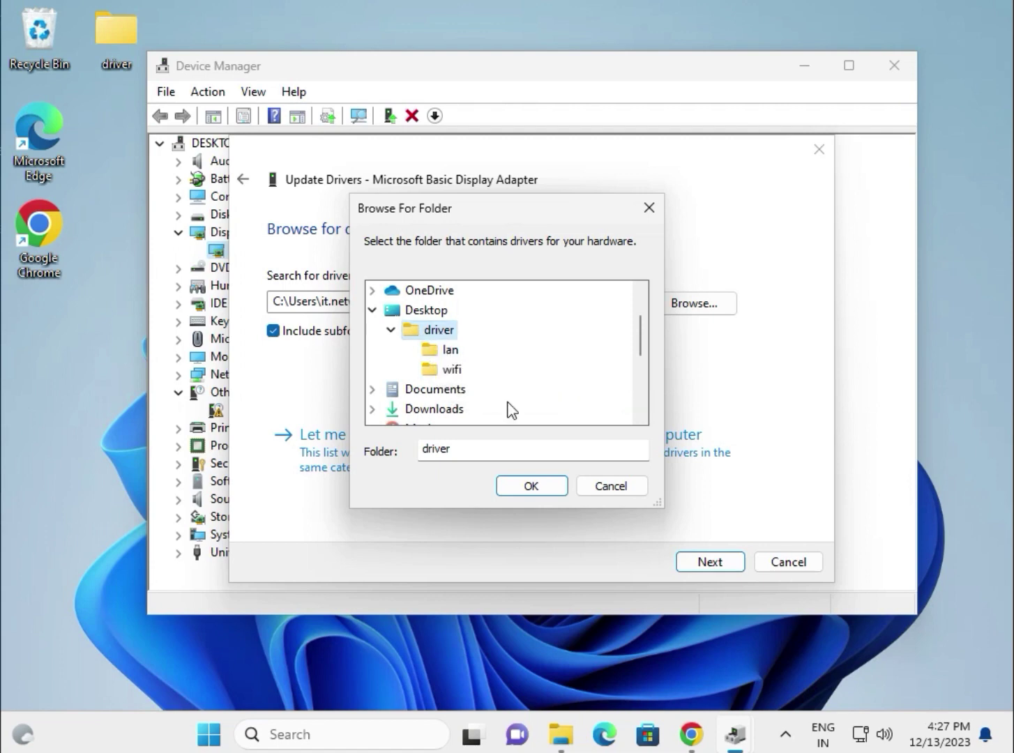
left_click(535, 488)
left_click(717, 562)
left_click(776, 562)
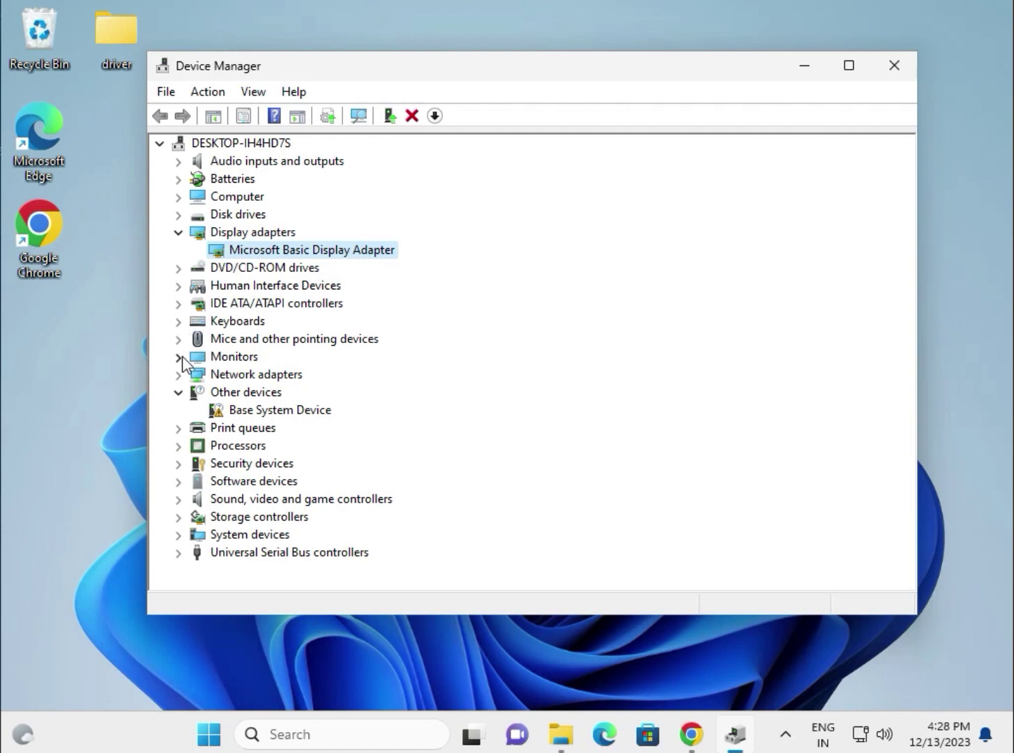
Step: Start a driver update for the Intel(R) PRO/1000 MT Desktop Adapter under Network adapters
left_click(178, 375)
left_click(297, 395)
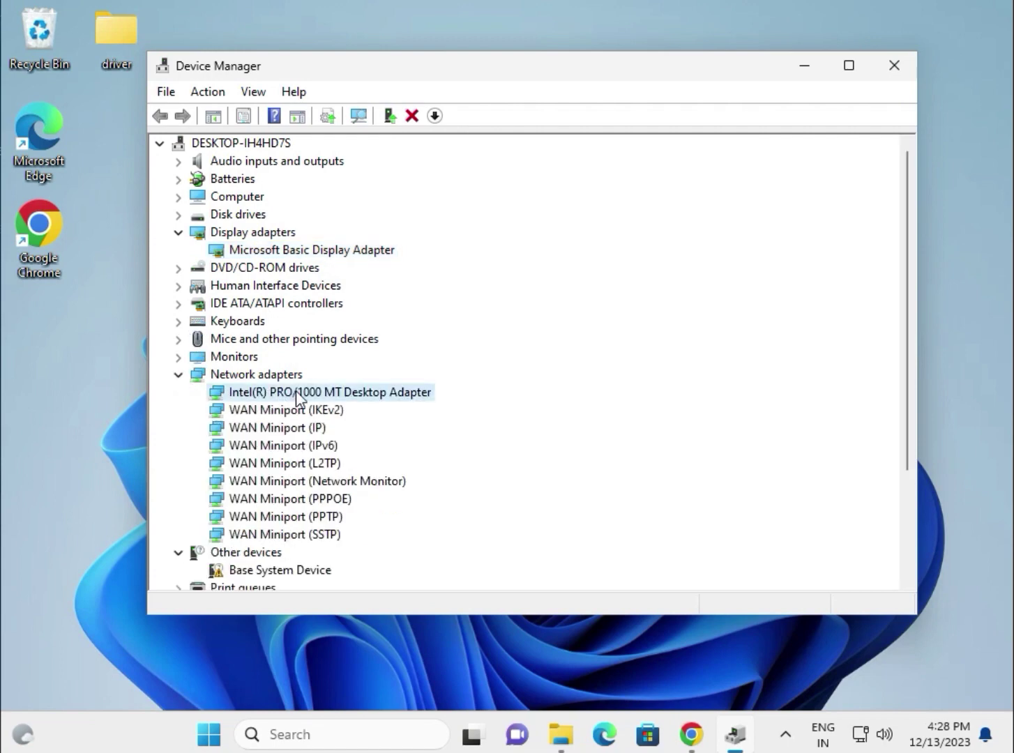
right_click(297, 394)
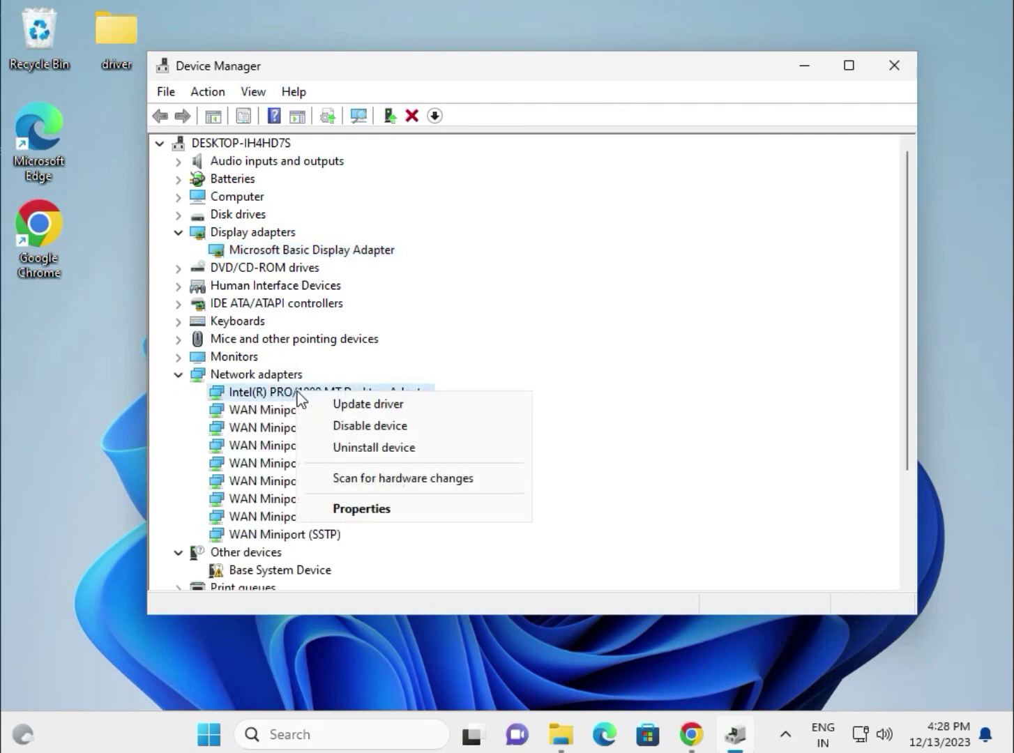
left_click(616, 381)
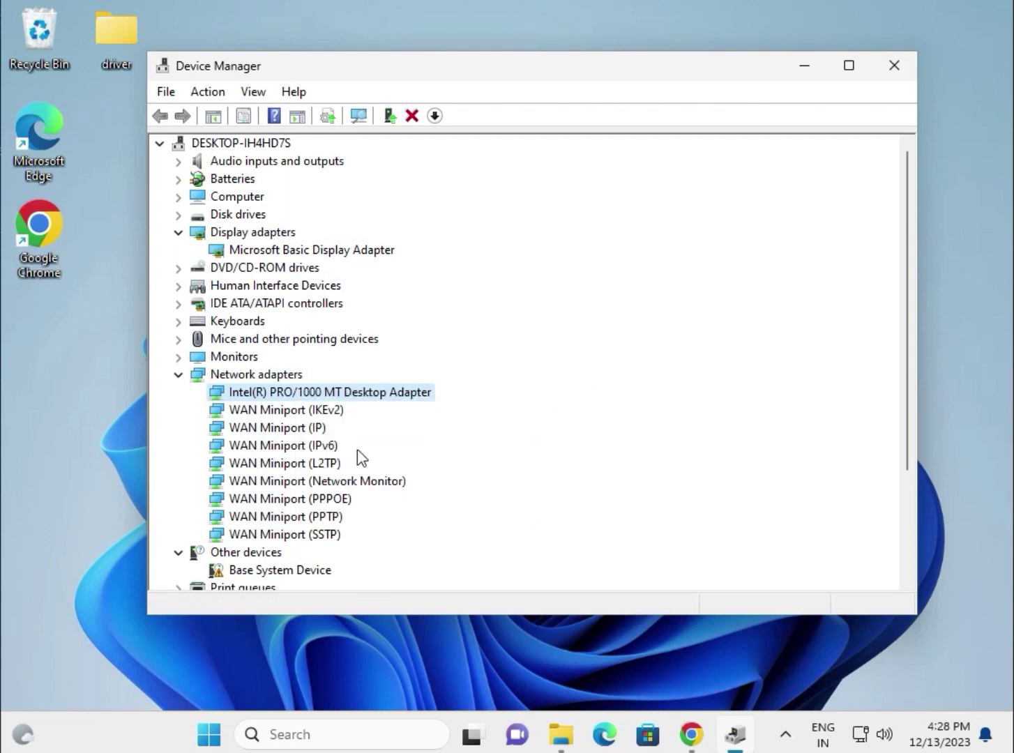
right_click(408, 399)
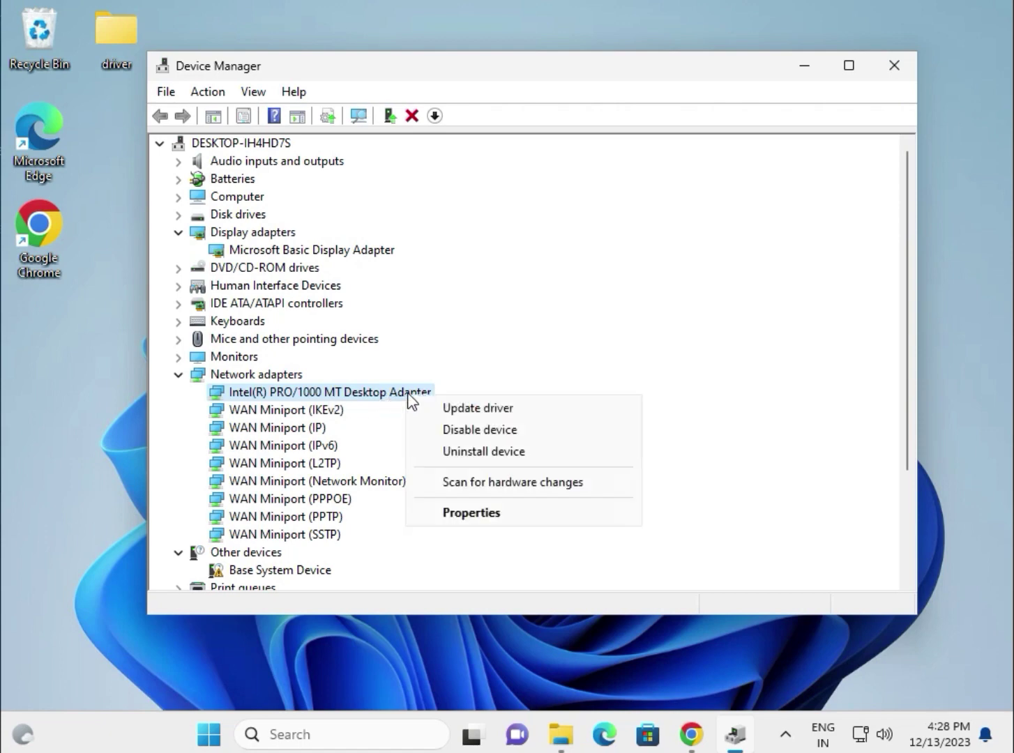
left_click(462, 412)
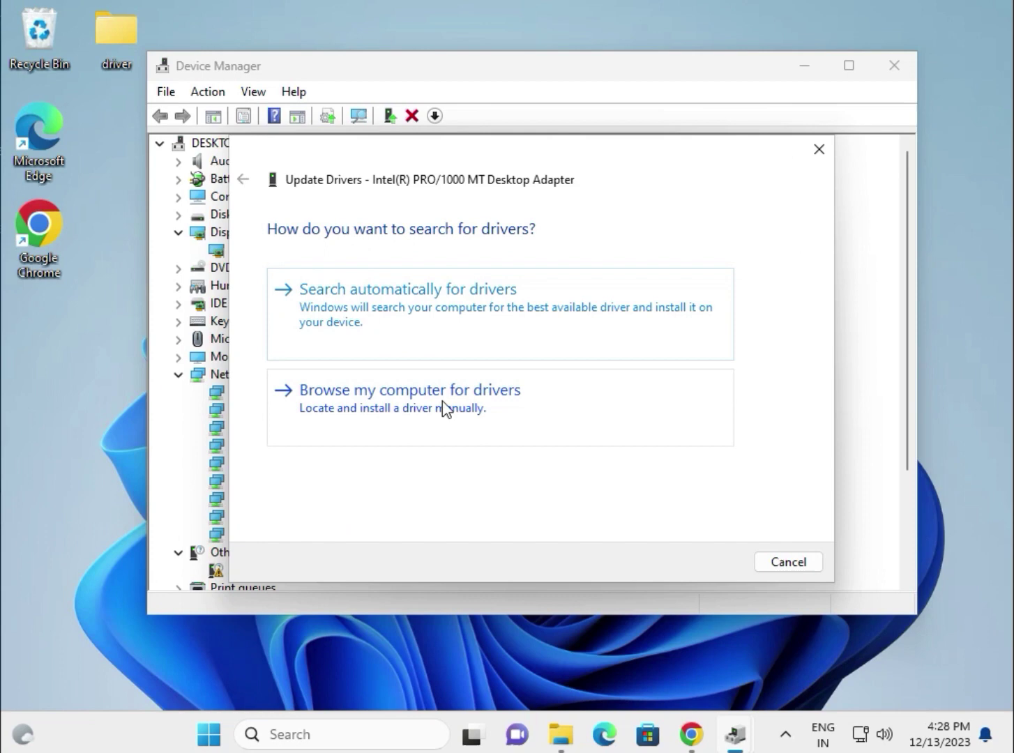
Step: Search the Desktop driver folder for a network driver and close the wizard
left_click(453, 407)
left_click(676, 305)
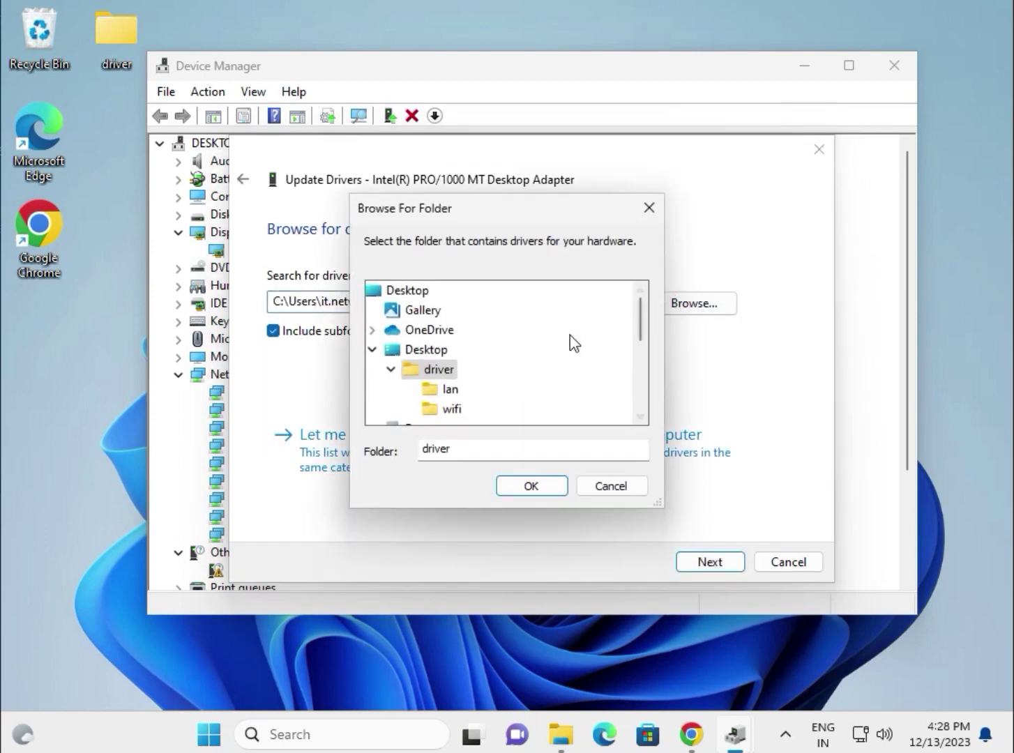
left_click(531, 484)
left_click(715, 563)
left_click(106, 39)
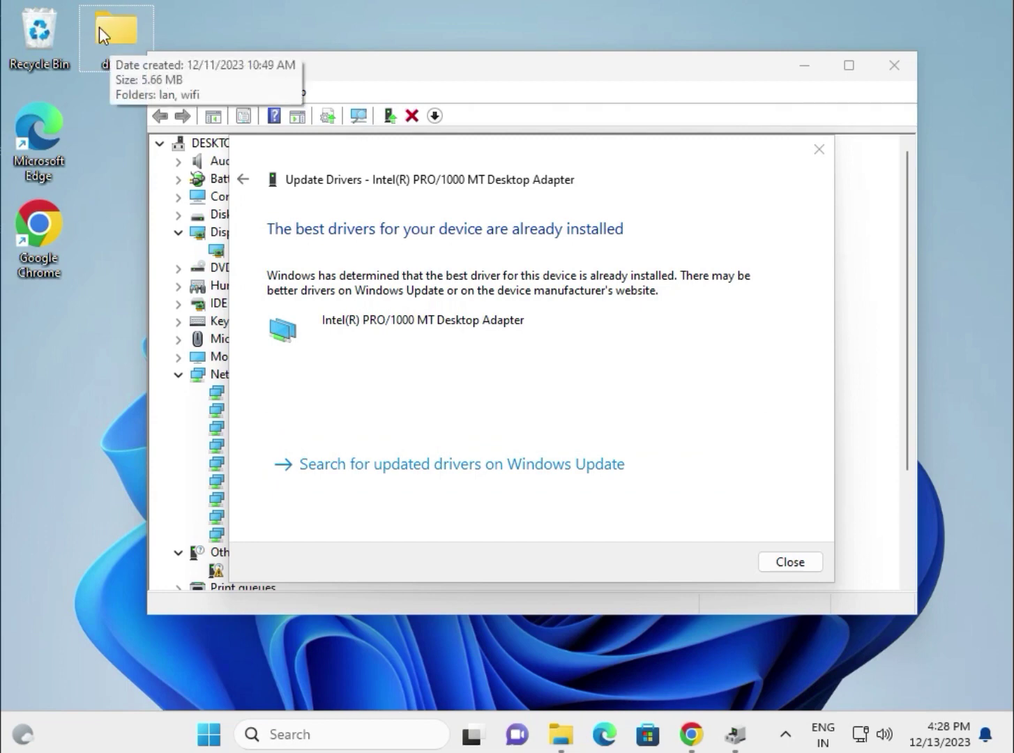
left_click(788, 563)
scroll(206, 394, "down", 2)
scroll(304, 434, "down", 1)
Step: Start a driver update for the first Intel Core i3-6098P processor
left_click(185, 463)
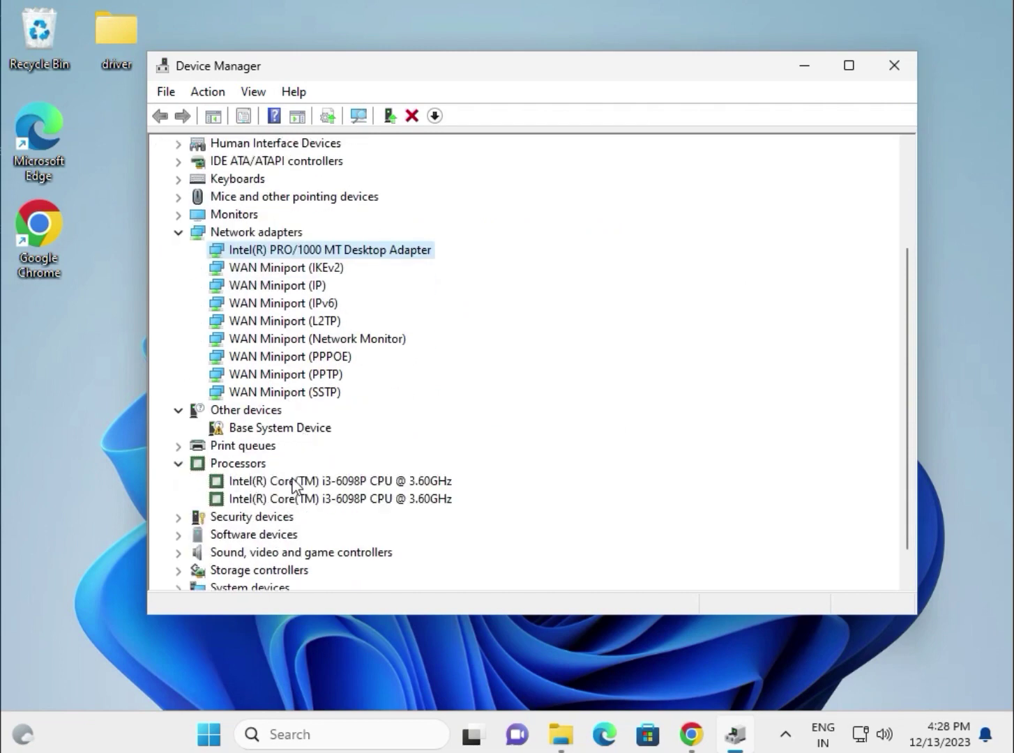
left_click(332, 485)
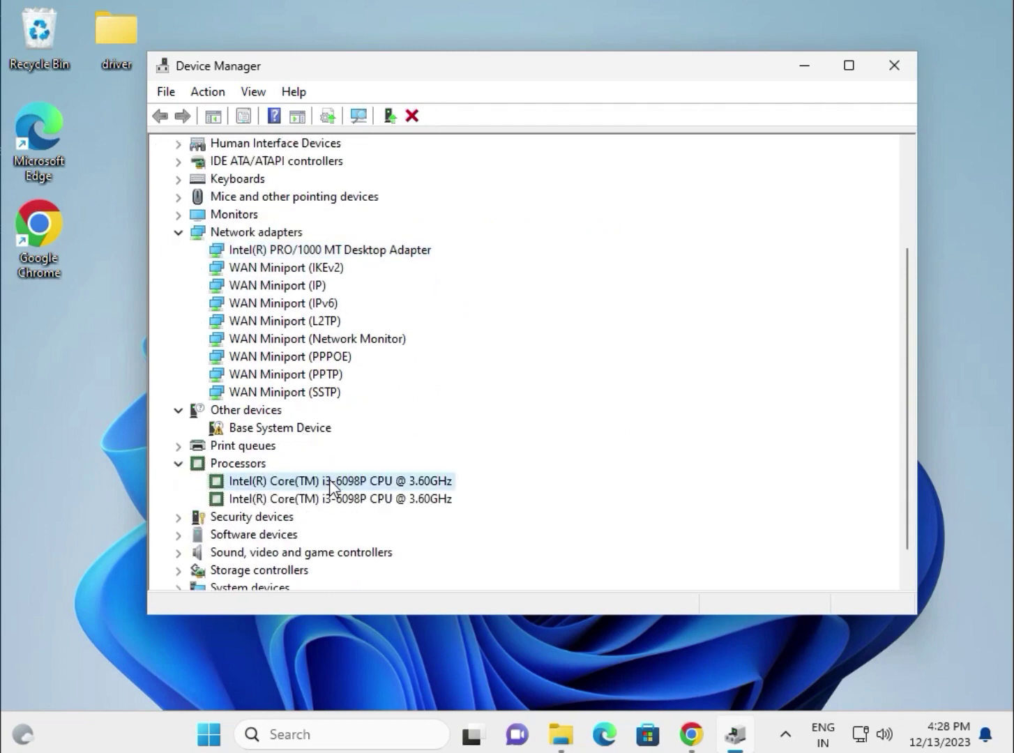
right_click(332, 487)
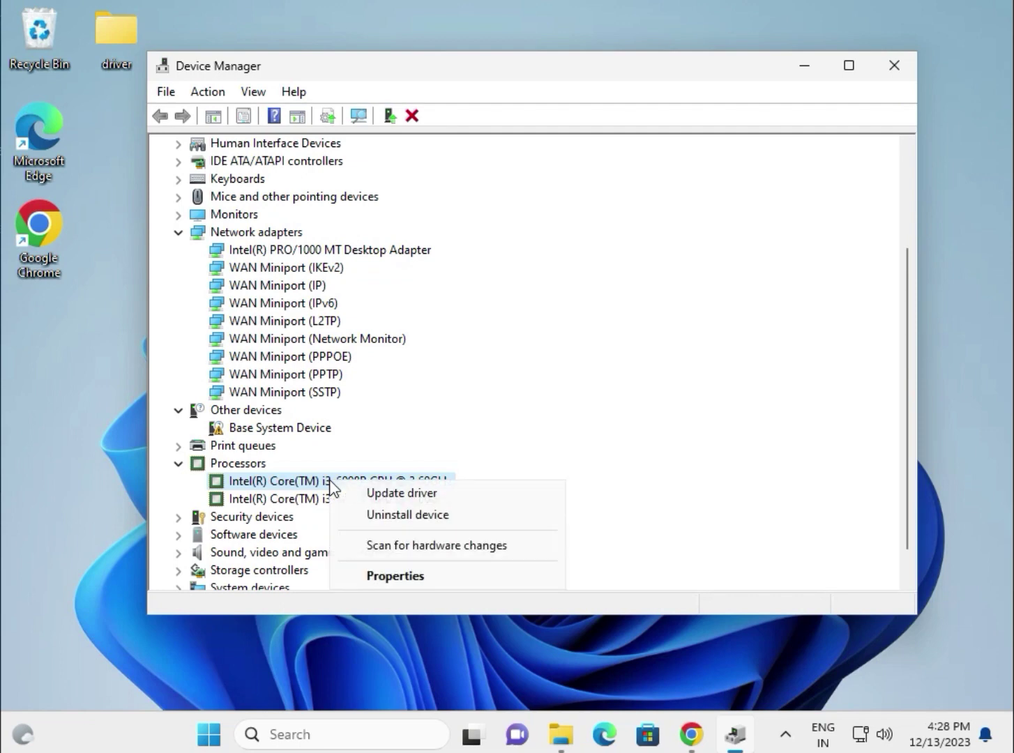
left_click(375, 496)
Step: Search the Desktop driver folder for a processor driver and close the wizard
left_click(437, 393)
left_click(385, 307)
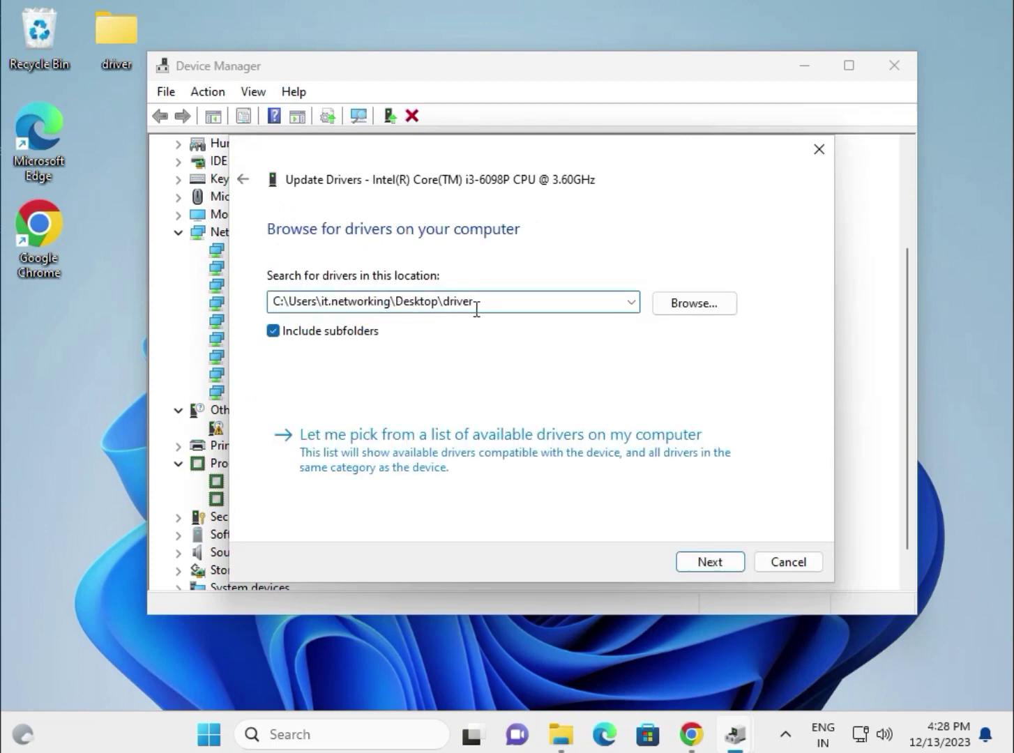
left_click(675, 305)
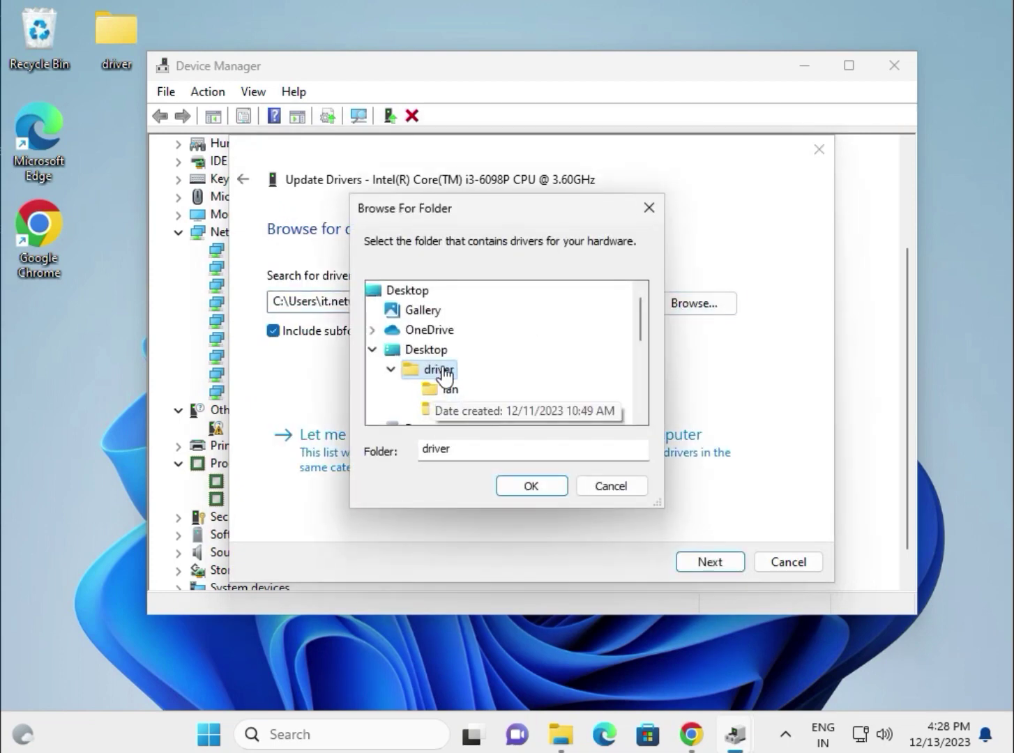
left_click(528, 486)
left_click(697, 562)
left_click(787, 563)
Step: Expand Sound, video and game controllers and Universal Serial Bus controllers
scroll(376, 461, "down", 1)
left_click(178, 518)
left_click(242, 535)
scroll(255, 541, "down", 1)
left_click(180, 571)
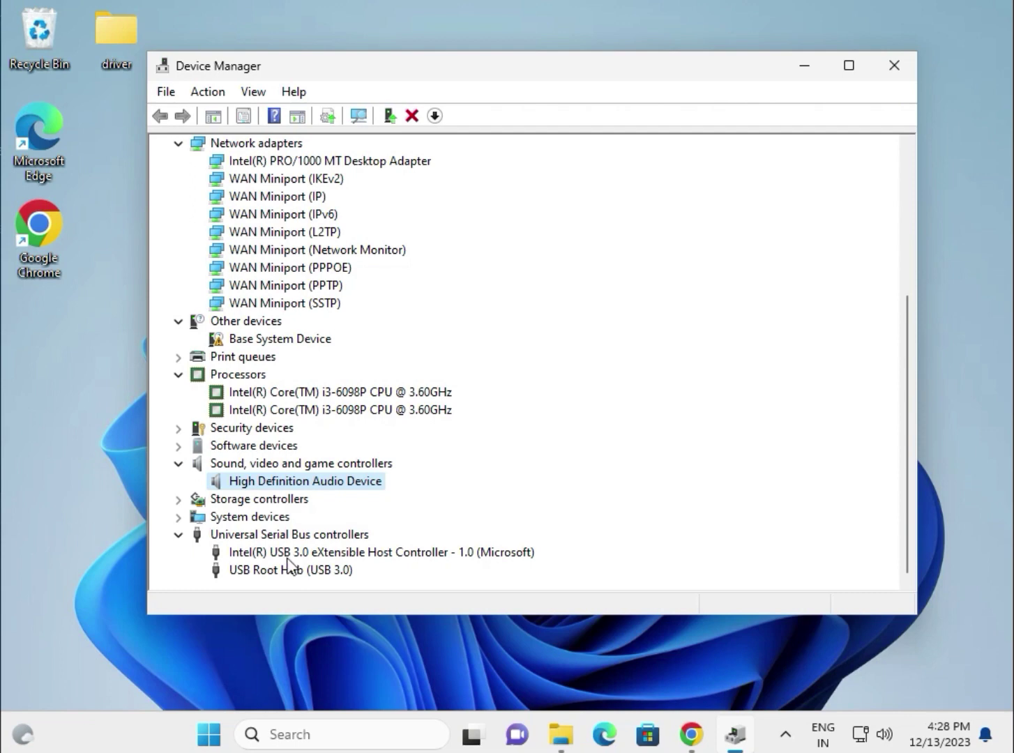
scroll(251, 516, "up", 3)
scroll(251, 516, "up", 2)
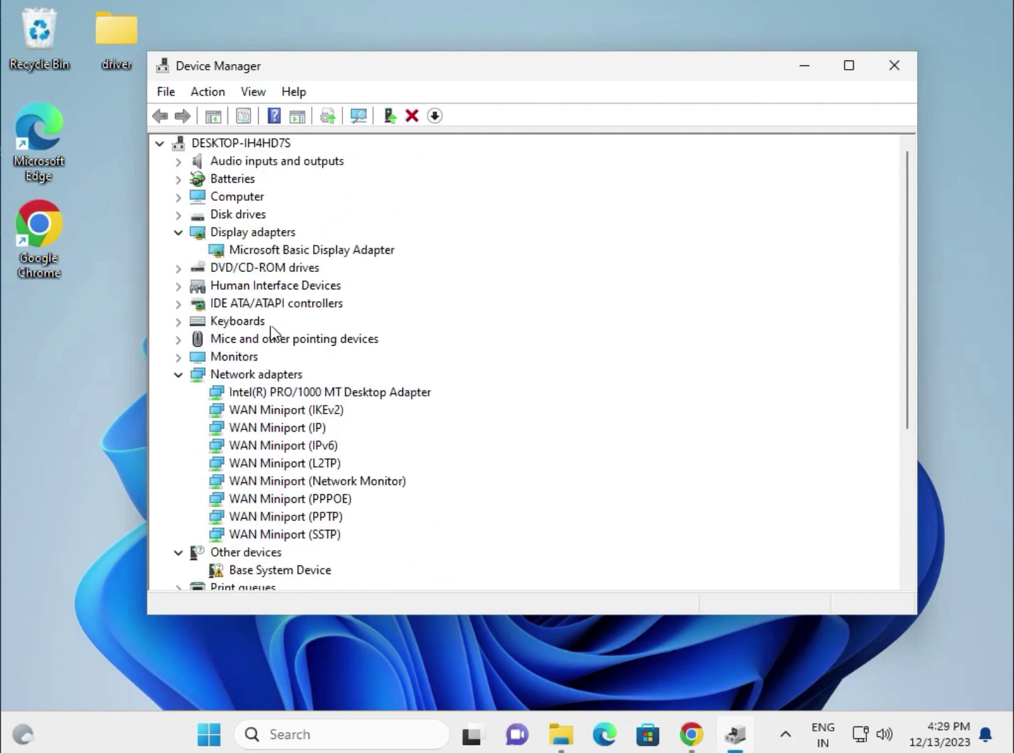
left_click(262, 251)
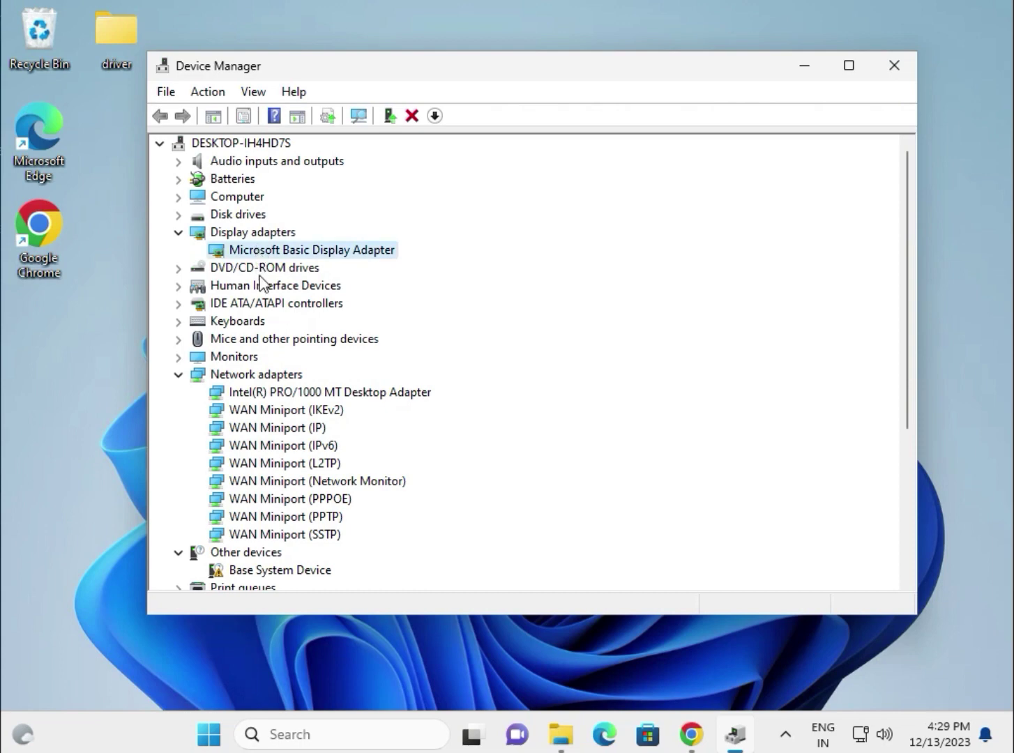
left_click(279, 394)
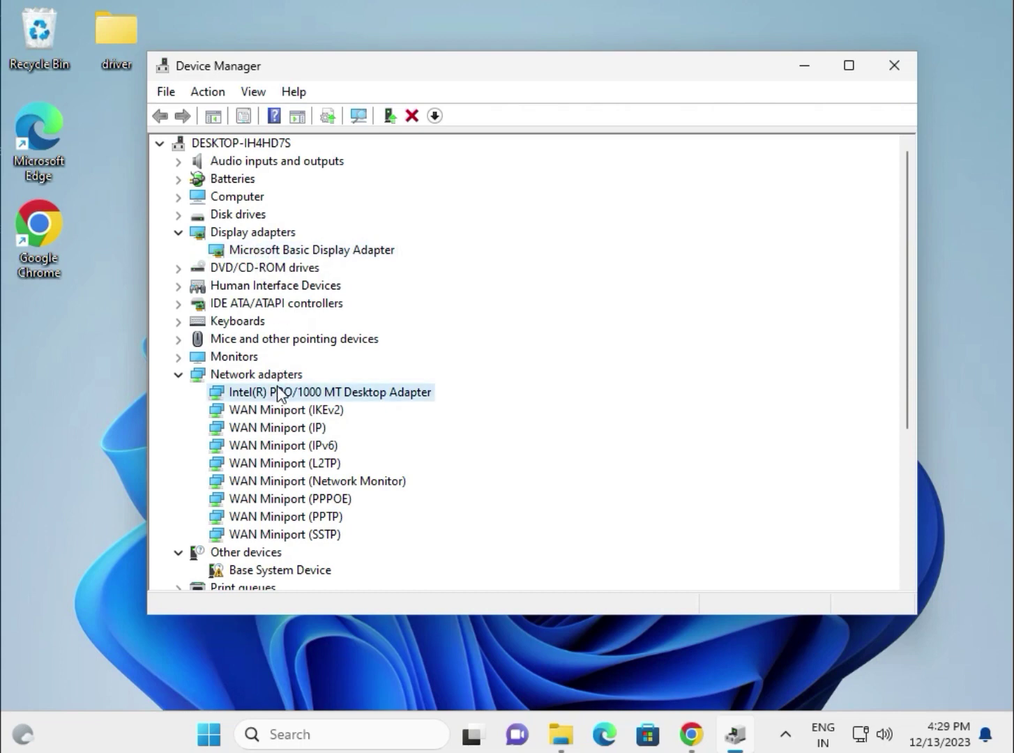
scroll(306, 432, "down", 1)
scroll(333, 468, "down", 1)
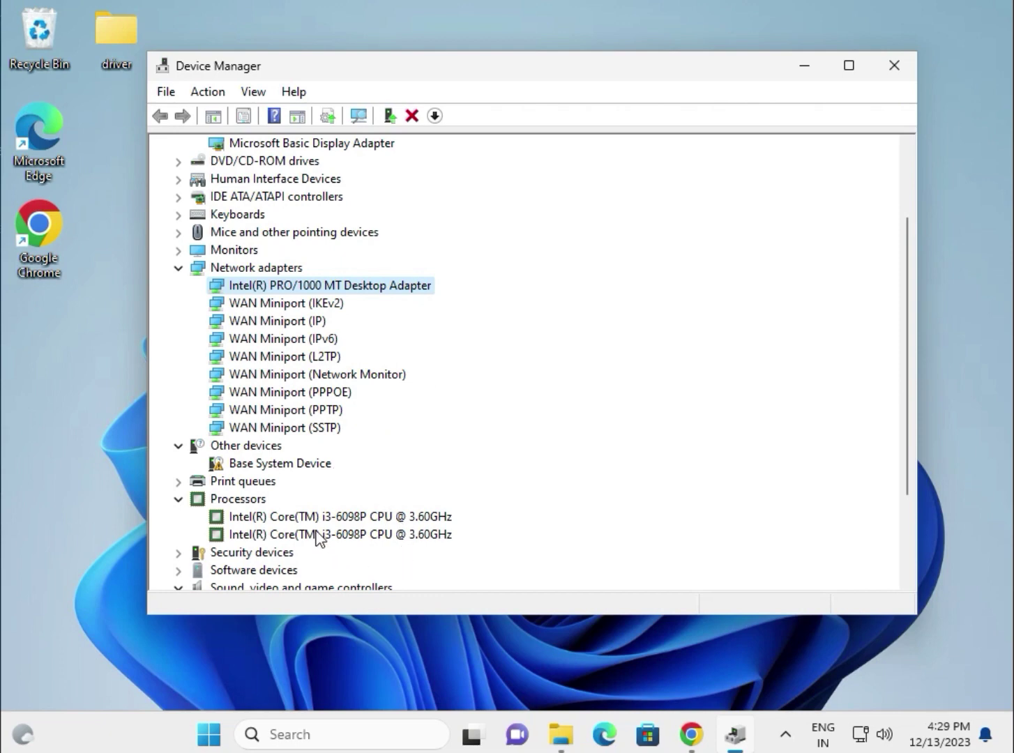
left_click(344, 520)
scroll(334, 544, "down", 1)
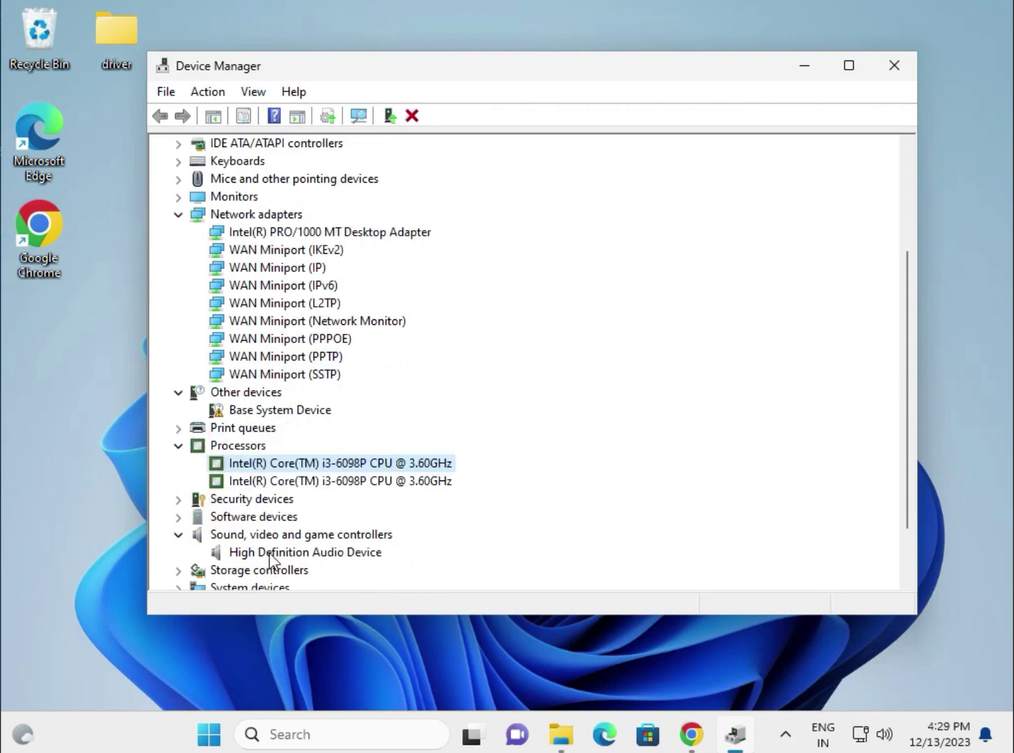